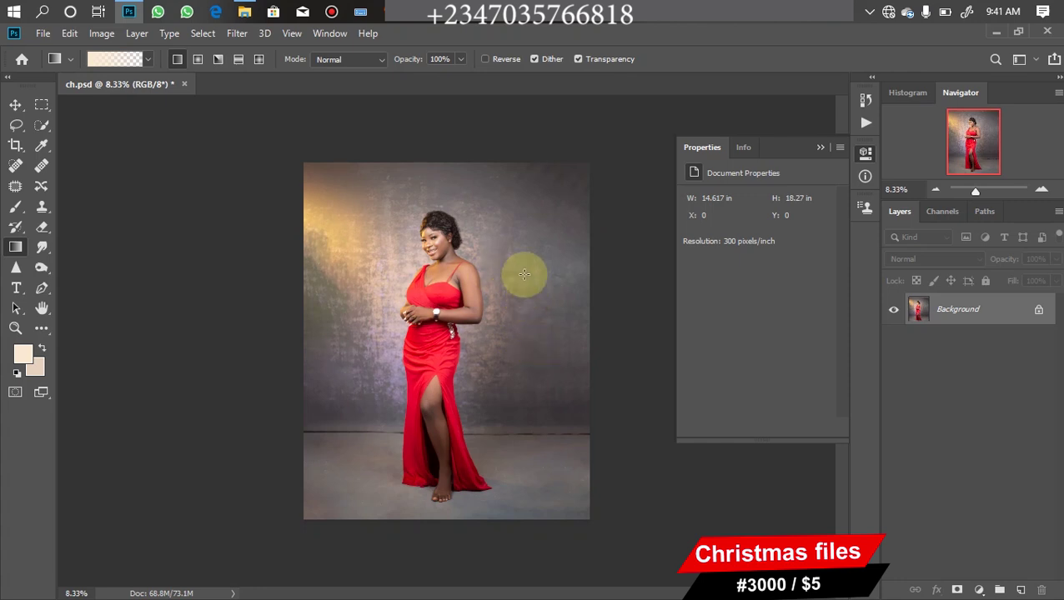
Duplicate the Background layer and activate the Quick Selection Tool.
key("ctrl+j")
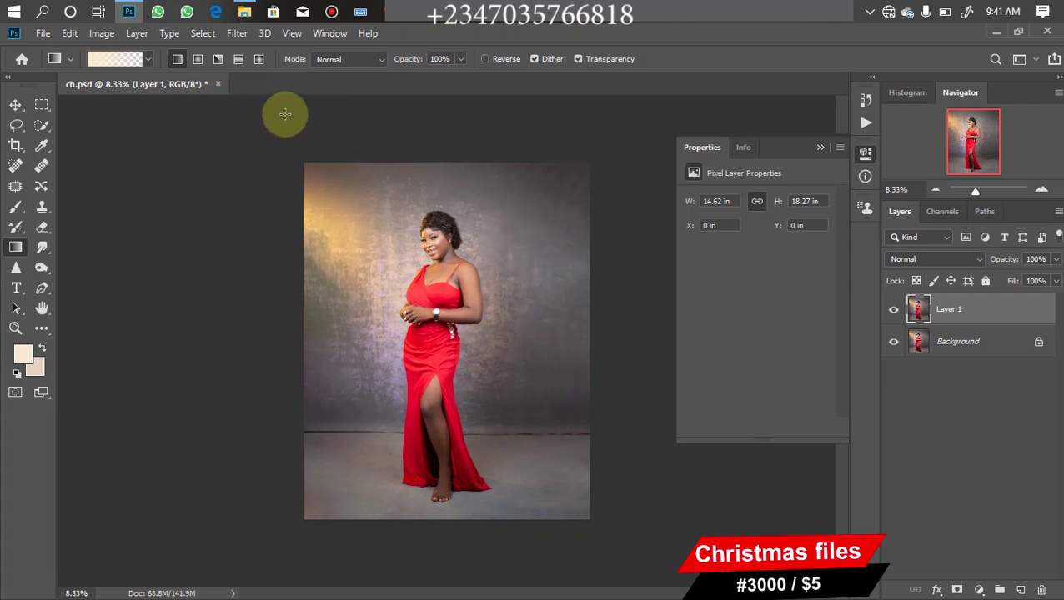
left_click(41, 125)
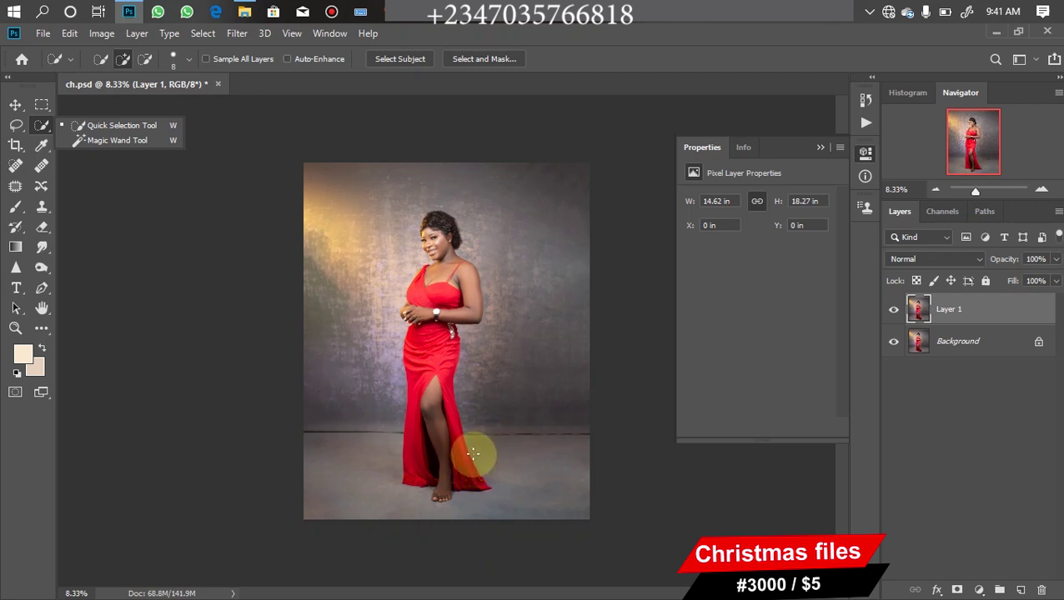
left_click(100, 125)
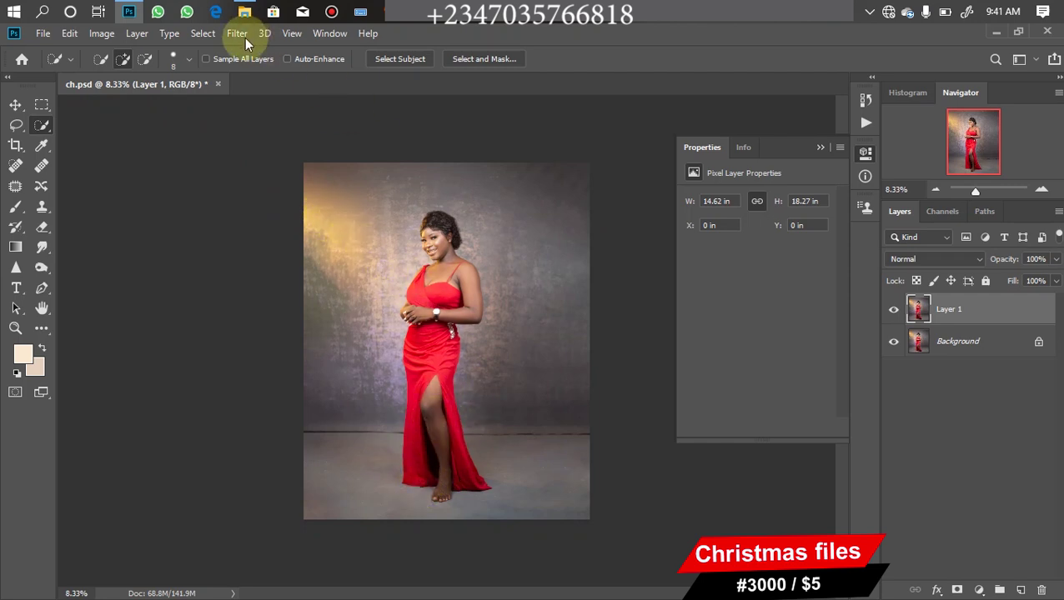
Load the saved "chx" channel as a new selection around the woman.
left_click(202, 33)
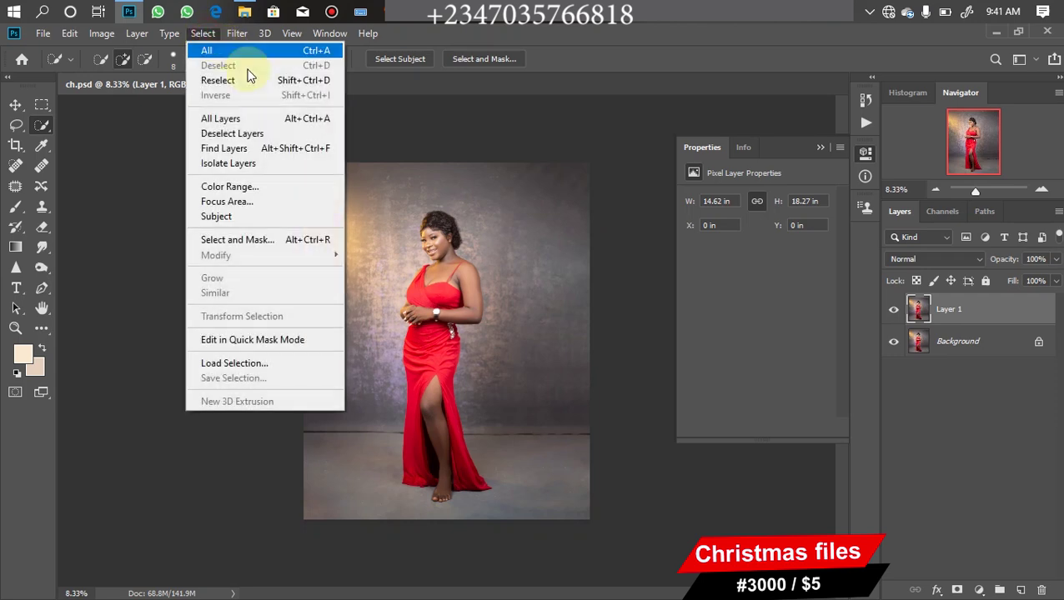
left_click(275, 363)
left_click(500, 192)
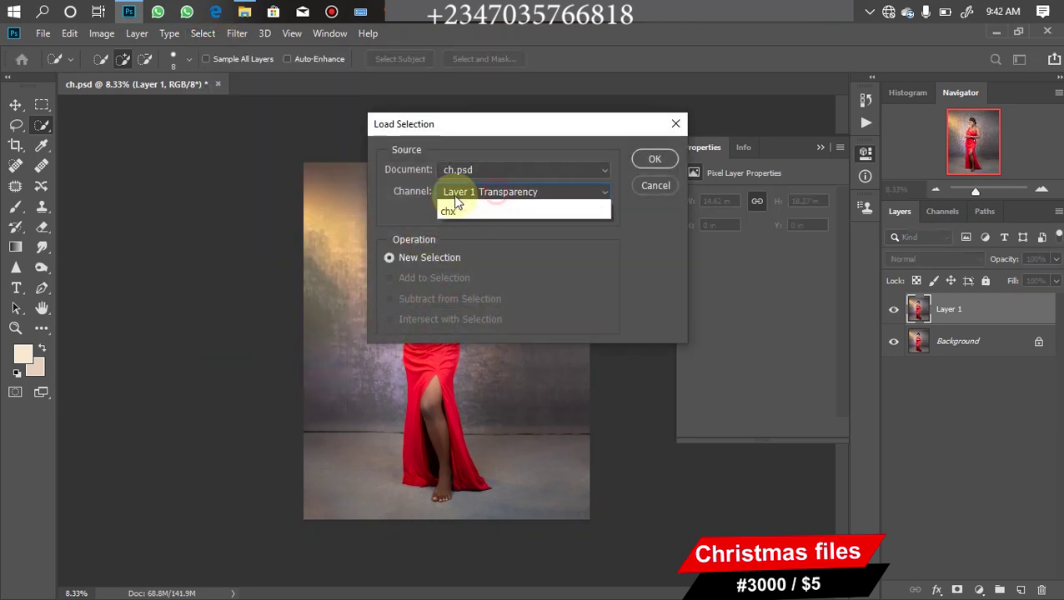
left_click(476, 234)
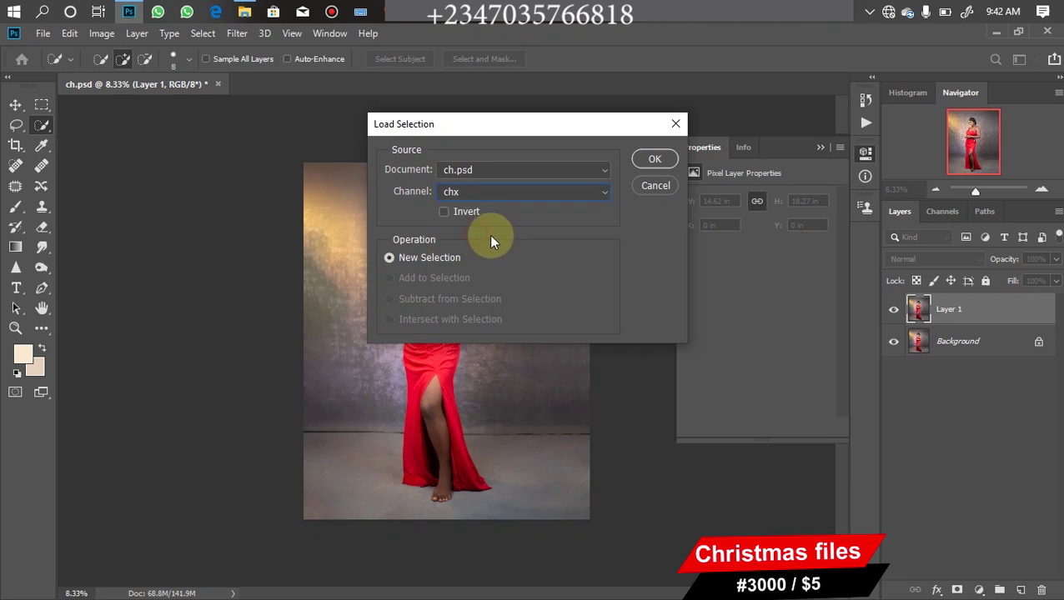
left_click(654, 161)
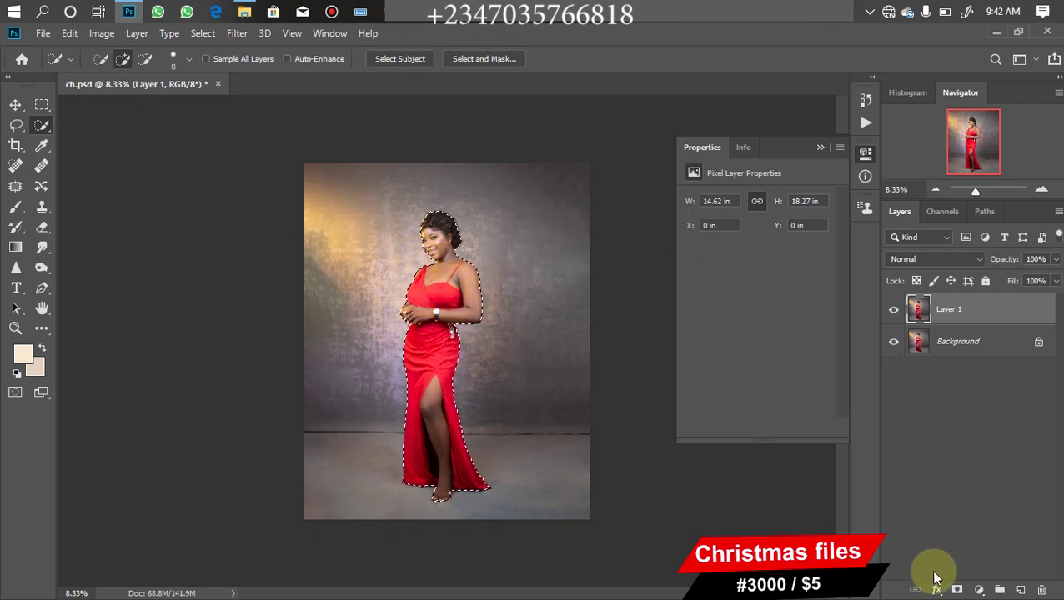
Add a layer mask from the selection to Layer 1 and check the cut-out by briefly hiding the Background layer.
left_click(957, 590)
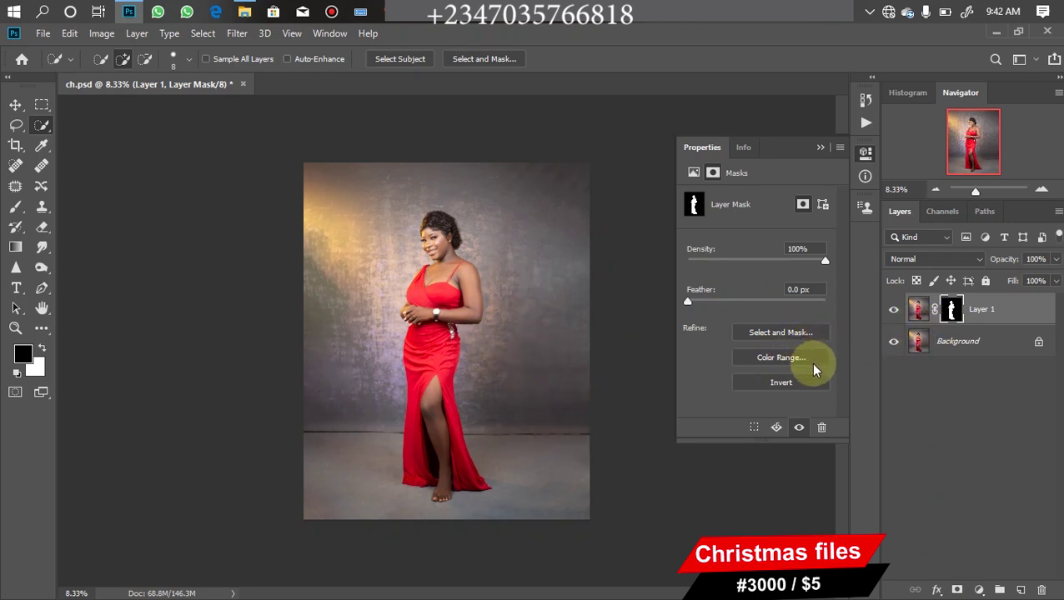
left_click(893, 343)
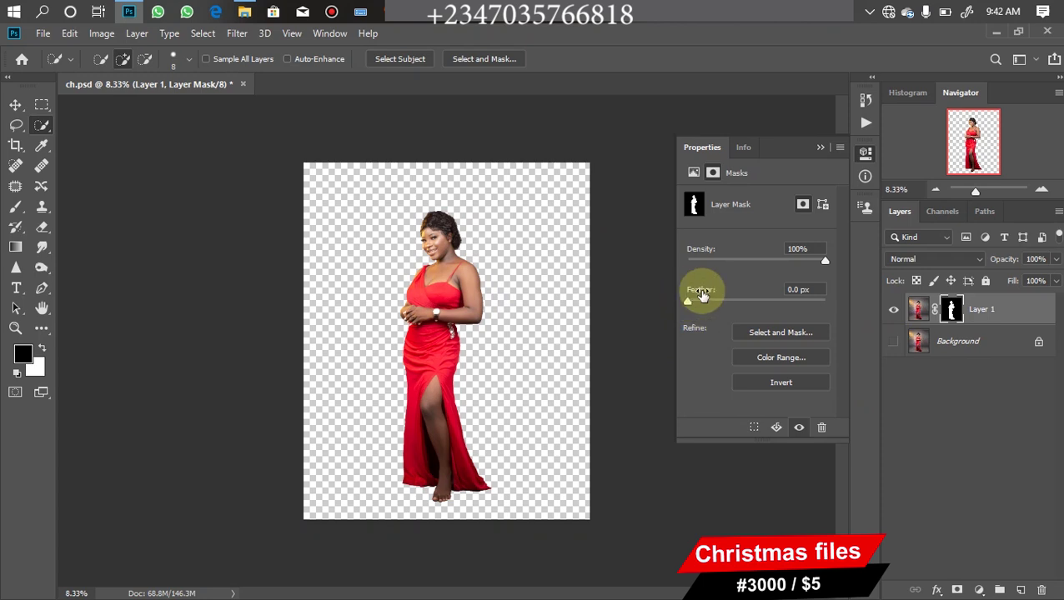
left_click(893, 342)
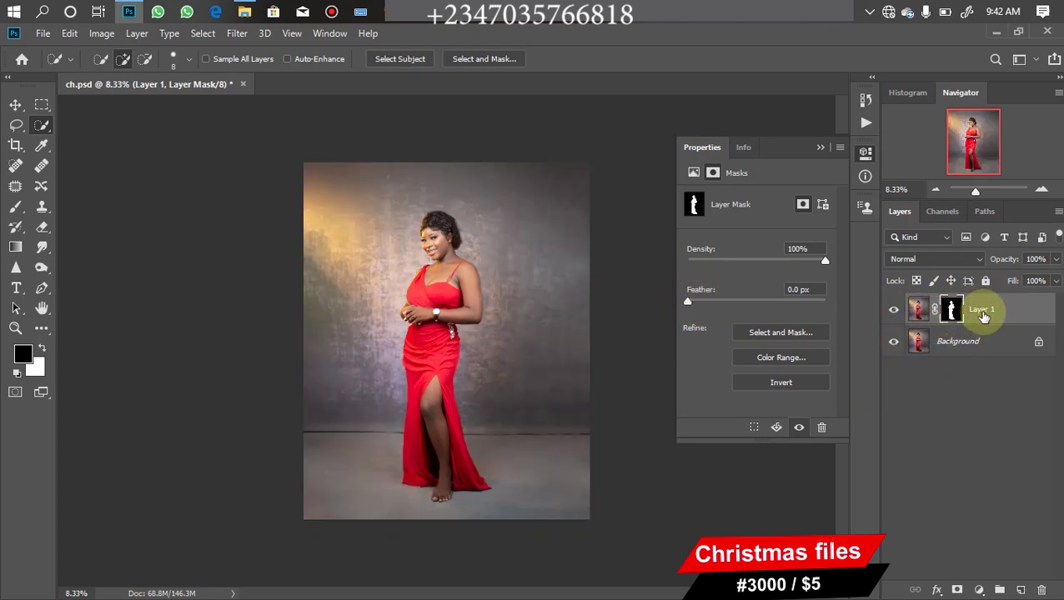
Rename the masked Layer 1 to "model".
left_click(982, 309)
double_click(981, 309)
type("mode")
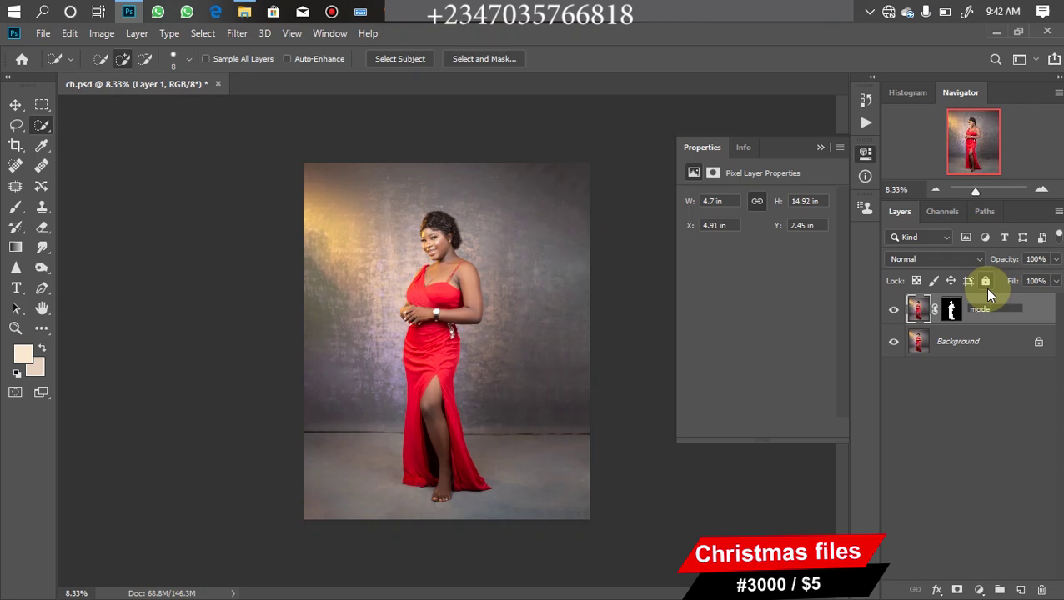
type("l")
key("Return")
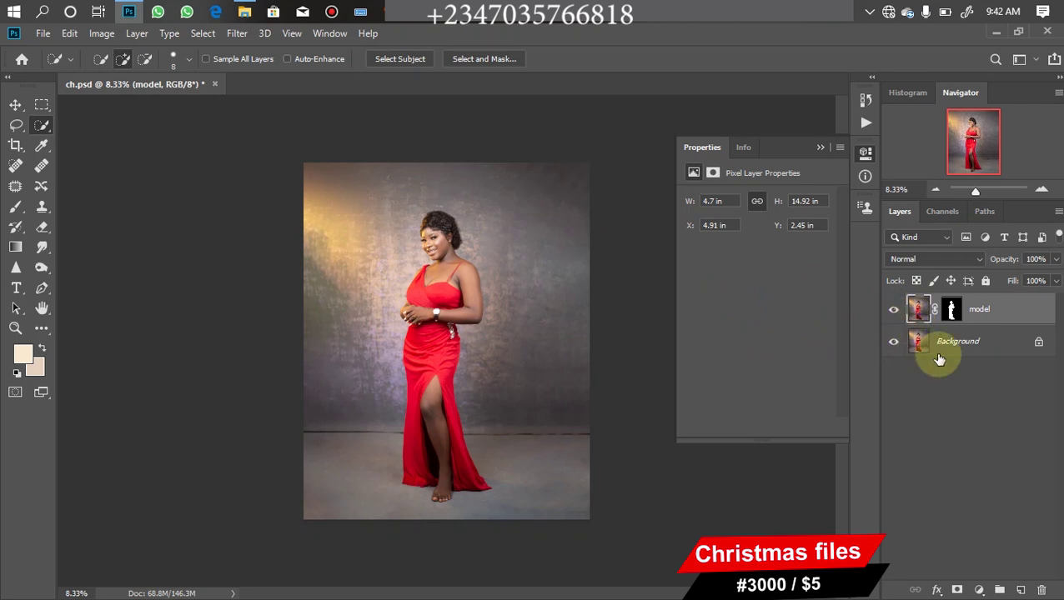
Place the white-tree backdrop reflex christmas (3) directly above the Background layer, using File Explorer's christmas folder shown with extra large icons.
left_click(984, 341)
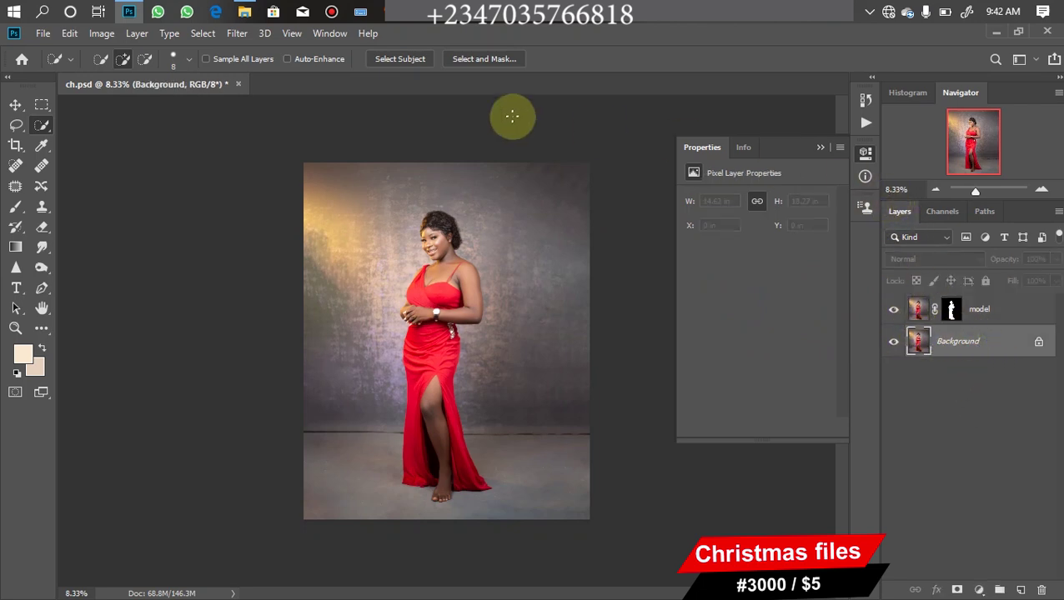
left_click(244, 12)
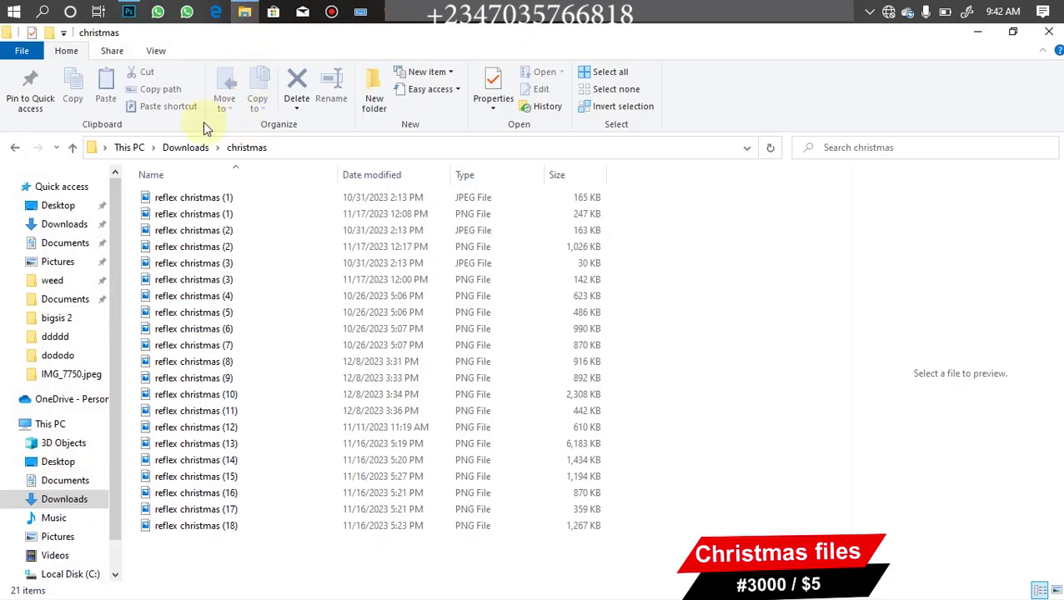
left_click(163, 52)
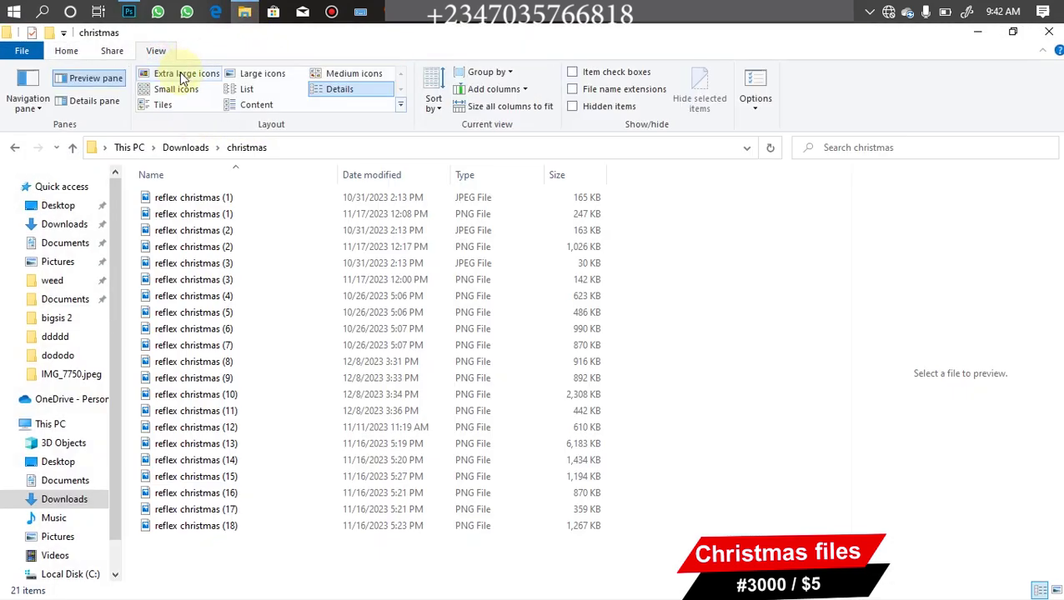
left_click(187, 74)
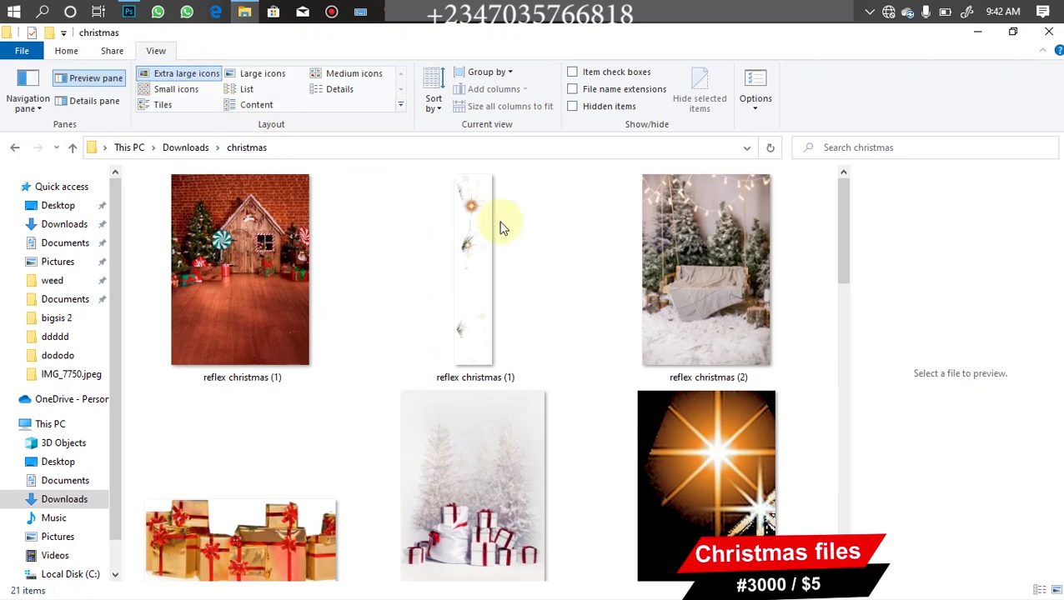
left_click(706, 278)
left_click(497, 412)
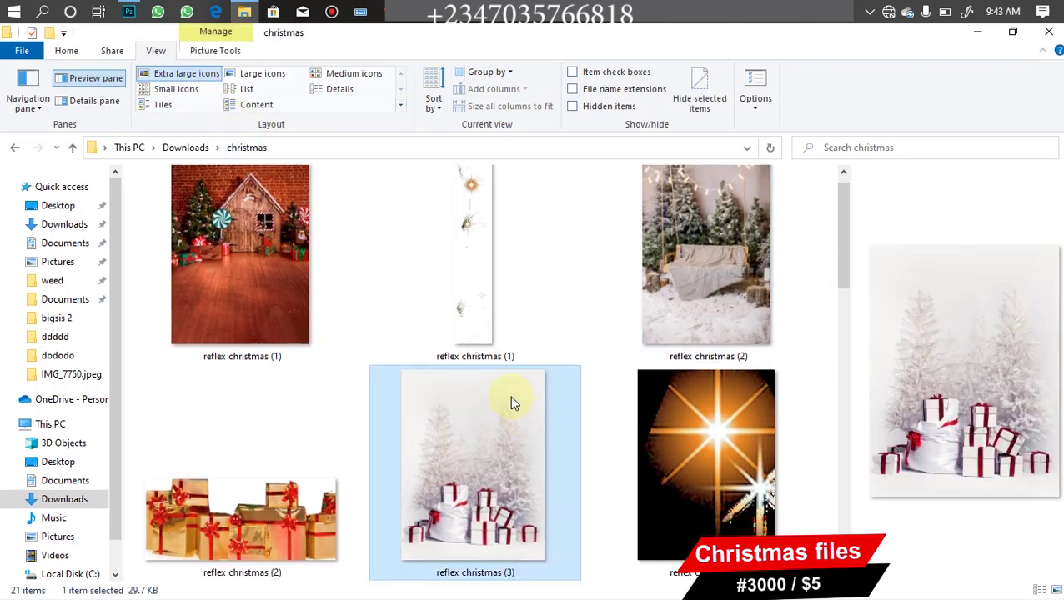
mouse_move(487, 428)
left_mouse_down()
mouse_move(226, 119)
mouse_move(158, 12)
mouse_move(129, 12)
mouse_move(427, 281)
left_mouse_up()
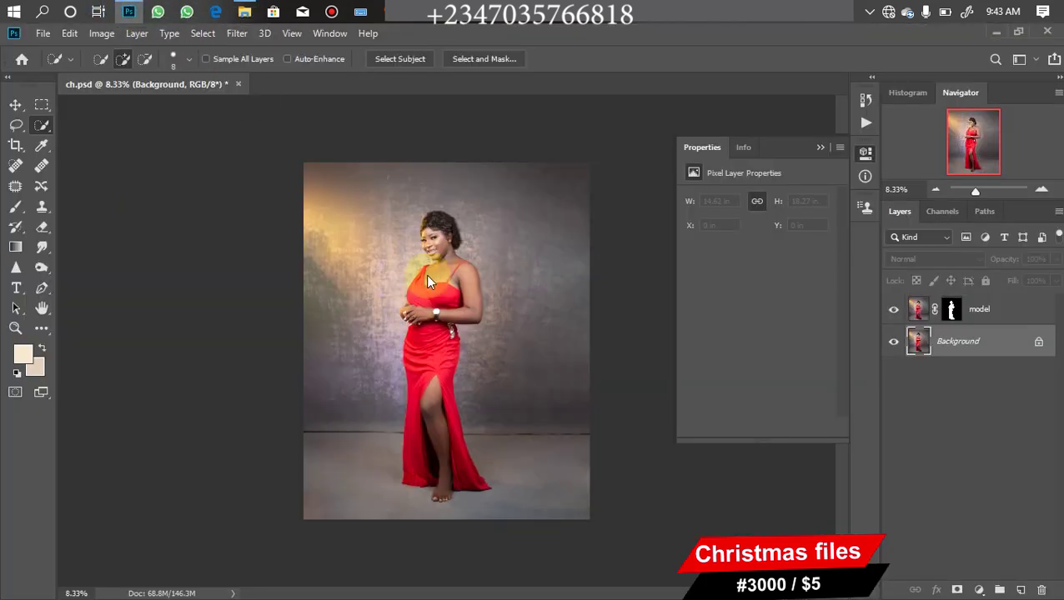
Enlarge the placed backdrop to about 270% and position it across the full canvas width, leaving the original floor uncovered.
left_click_drag(463, 331, 665, 321)
left_click_drag(383, 341, 305, 335)
left_click_drag(457, 330, 380, 272)
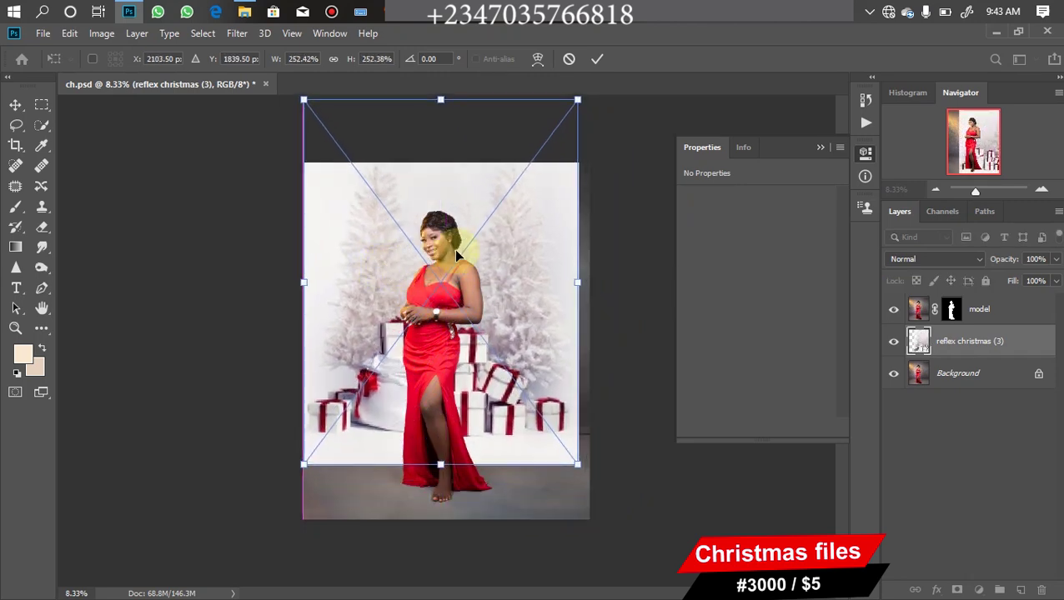
left_click_drag(583, 284, 602, 284)
left_click_drag(463, 289, 462, 279)
left_click_drag(452, 294, 455, 297)
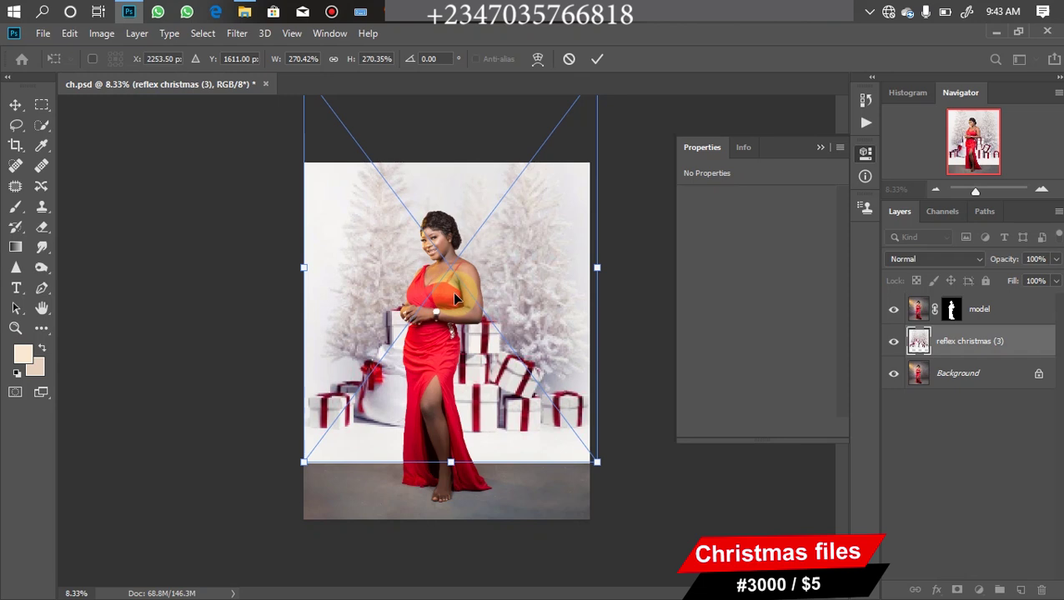
left_click_drag(451, 293, 448, 296)
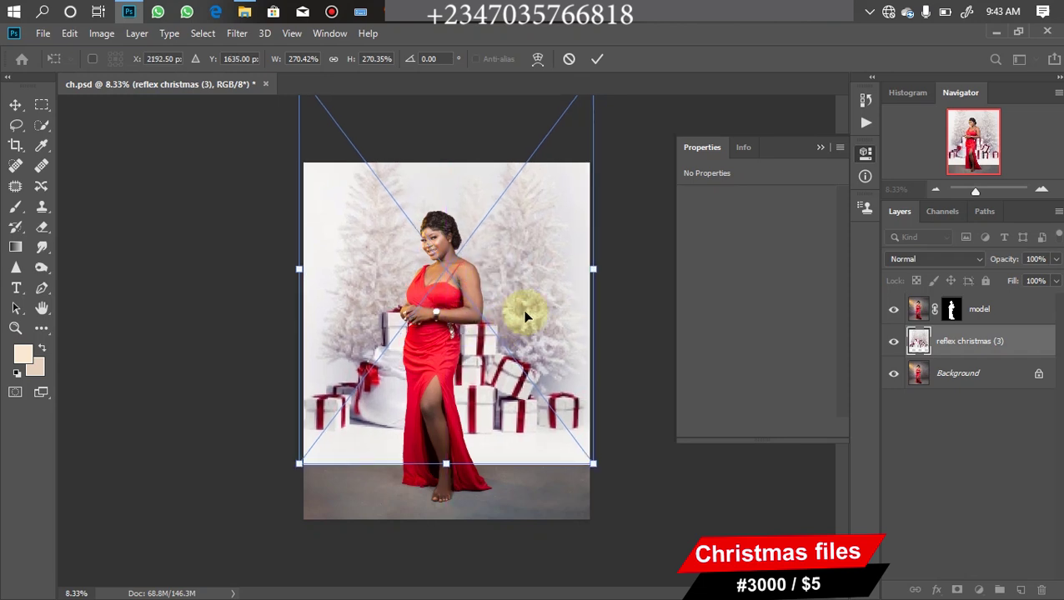
key("Return")
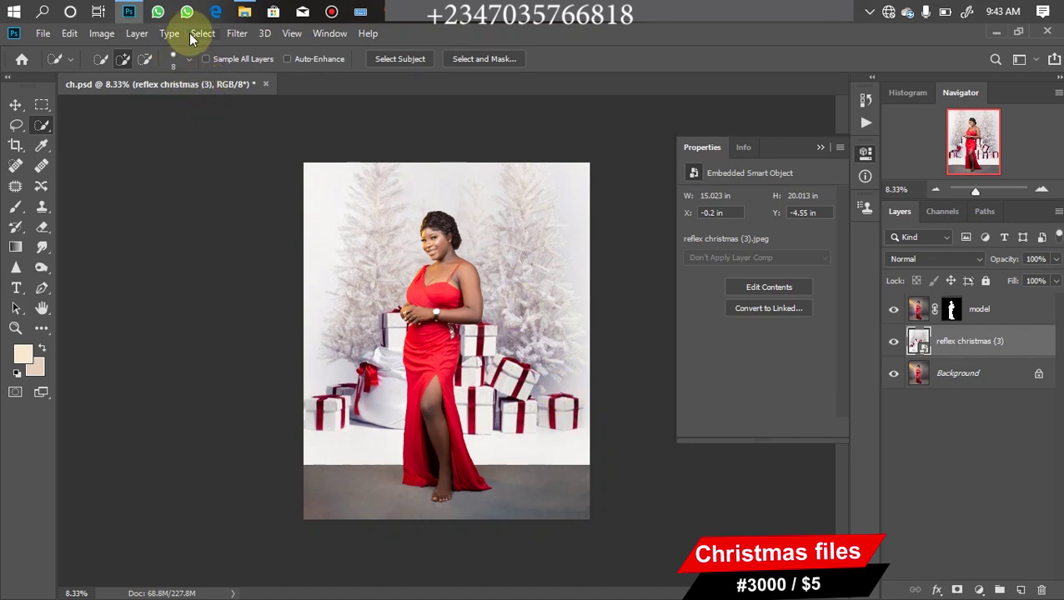
Place the decorated tree image reflex christmas (16) from File Explorer's christmas folder above the backdrop layer.
left_click(241, 13)
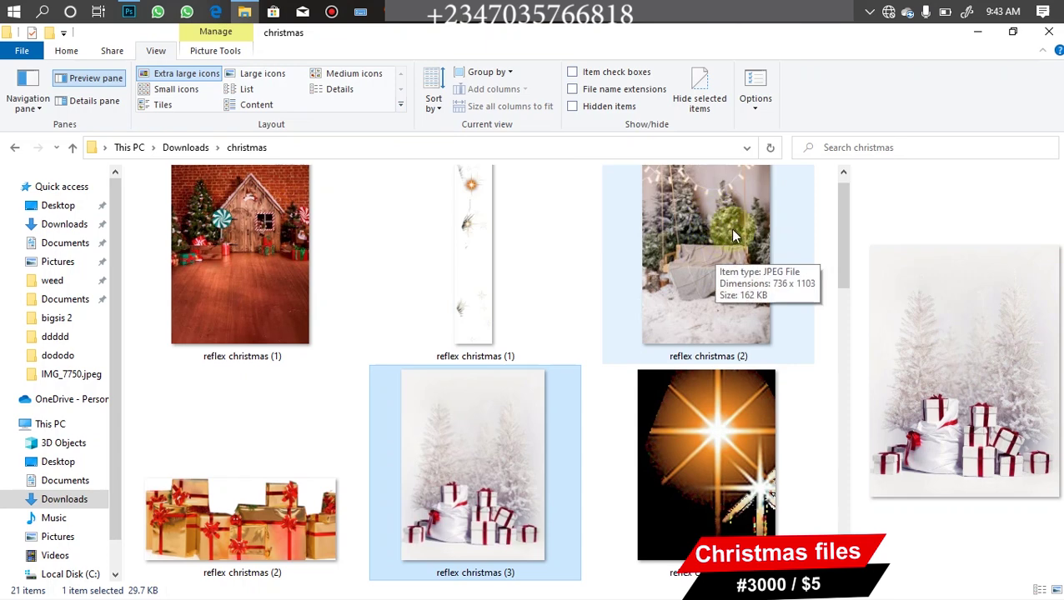
left_click_drag(842, 258, 845, 534)
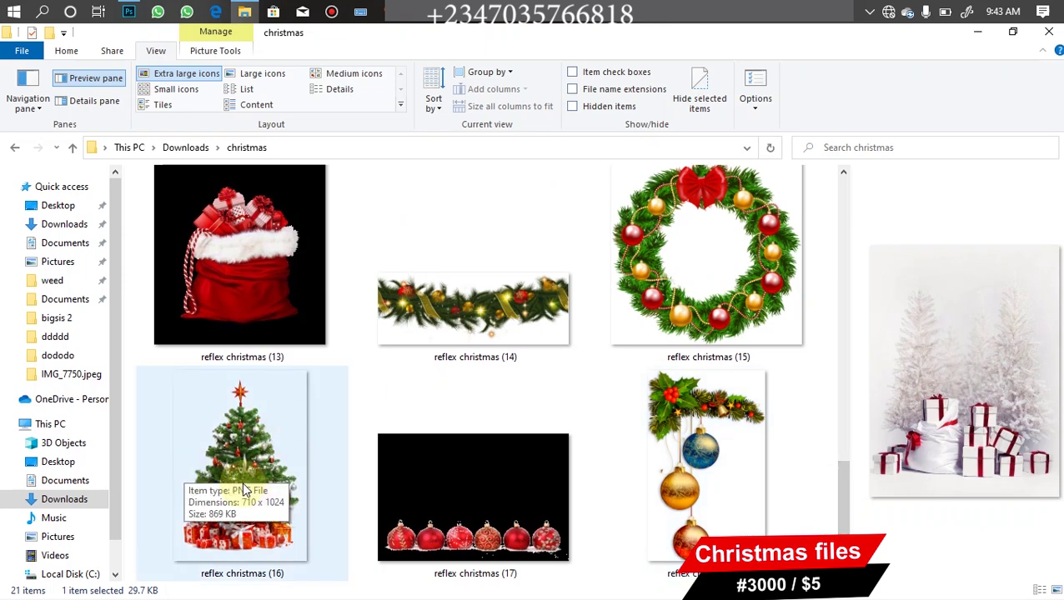
left_click(242, 492)
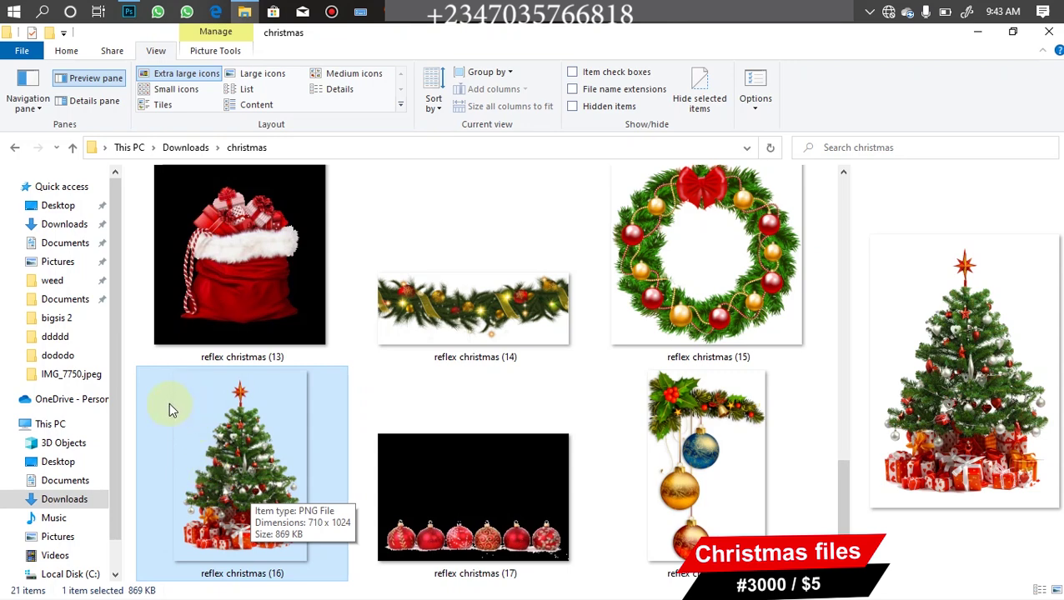
left_click_drag(219, 457, 549, 370)
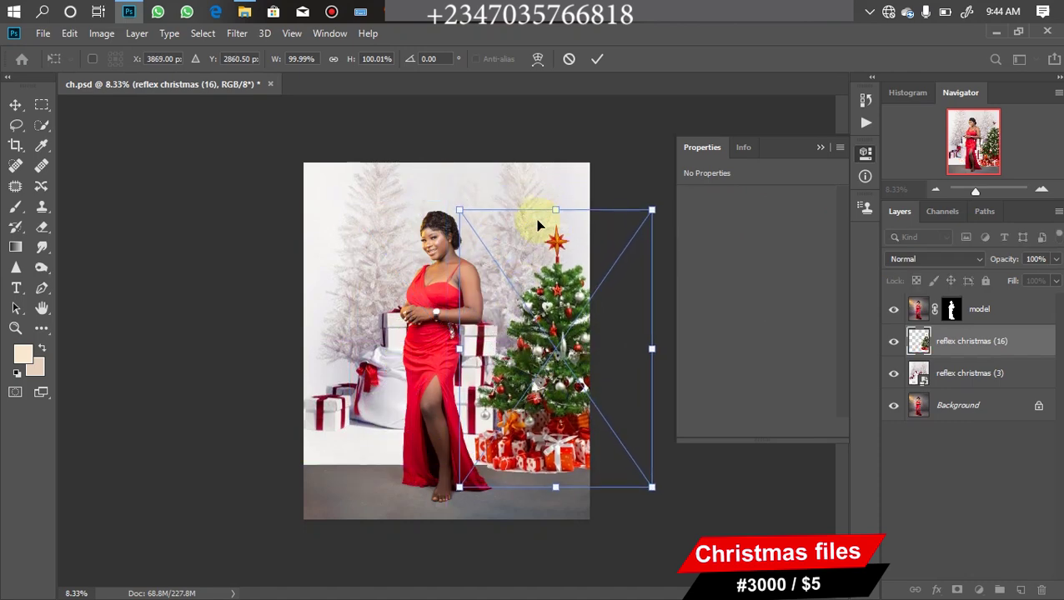
Scale the Christmas tree to about 127% and position it behind the woman at the photo's right edge.
left_click_drag(556, 215, 530, 133)
left_click_drag(567, 275, 559, 272)
left_click_drag(546, 130, 543, 110)
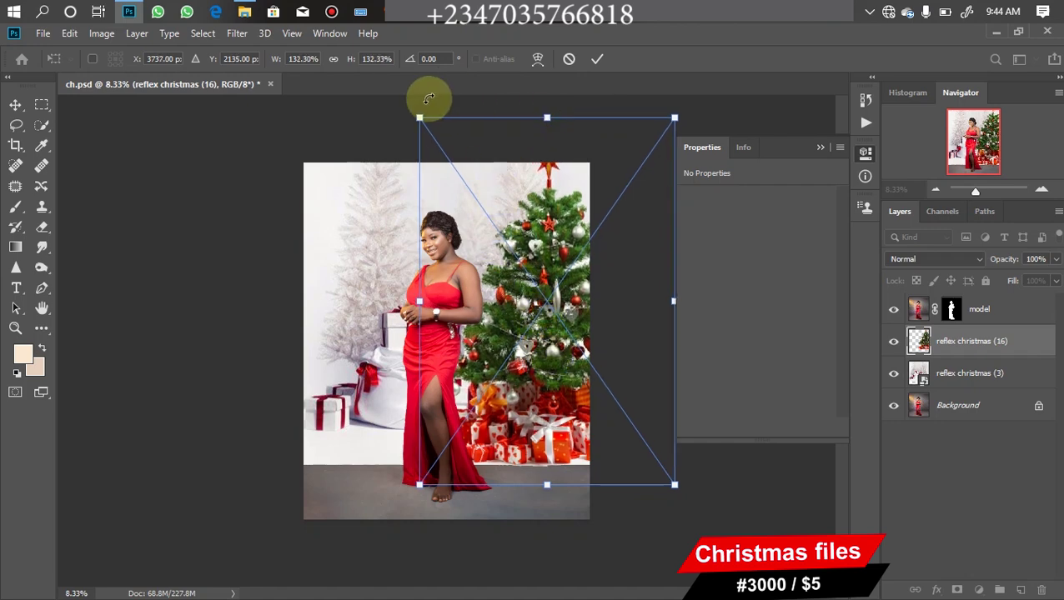
left_click_drag(423, 121, 429, 131)
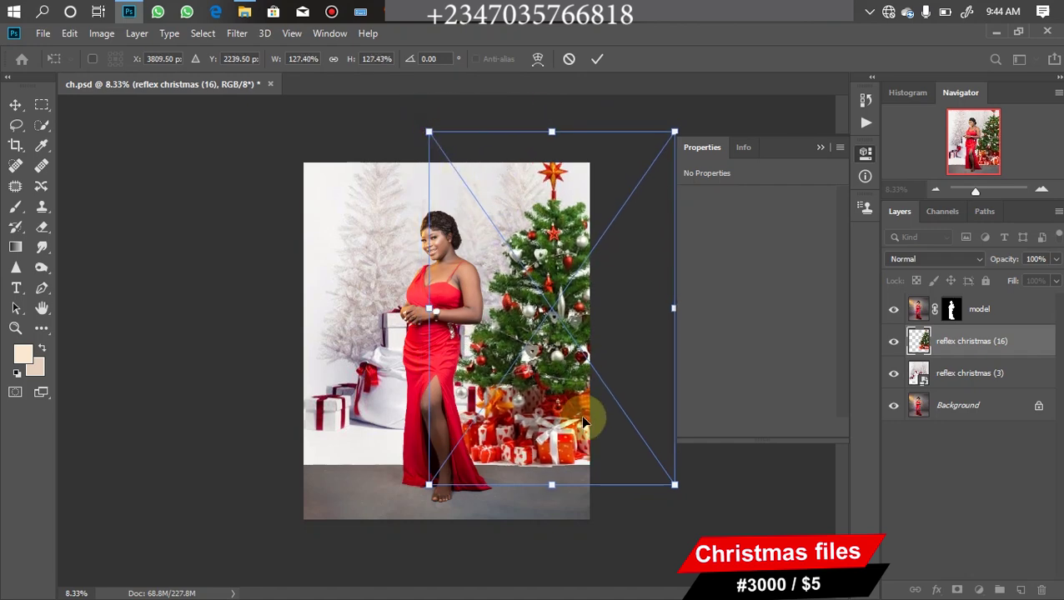
key("w")
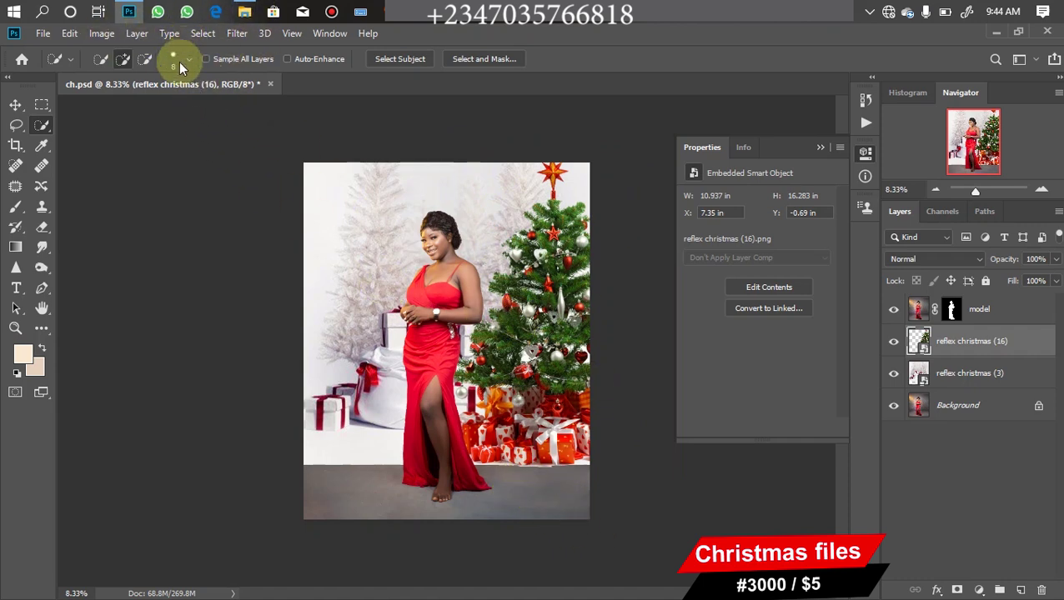
Place the gift box image reflex christmas (7) from File Explorer's christmas folder above the tree layer.
left_click(244, 17)
left_click_drag(845, 499, 838, 342)
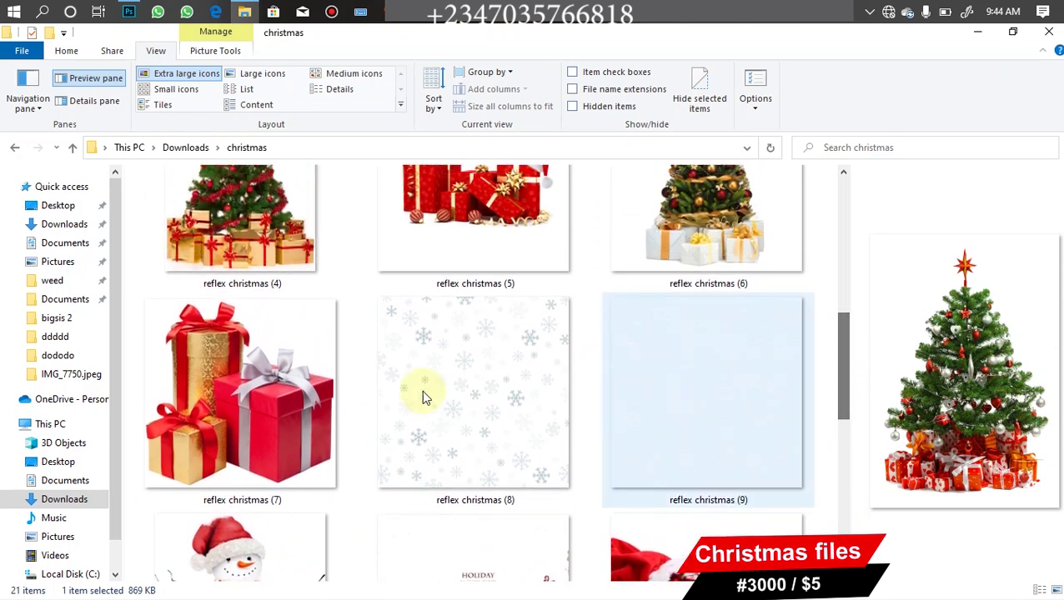
left_click(304, 377)
left_click_drag(254, 384, 466, 298)
Reduce the gift boxes to about 56% and position them in front of the tree's base beside the red dress.
left_click_drag(337, 233, 423, 323)
left_click_drag(488, 388, 527, 418)
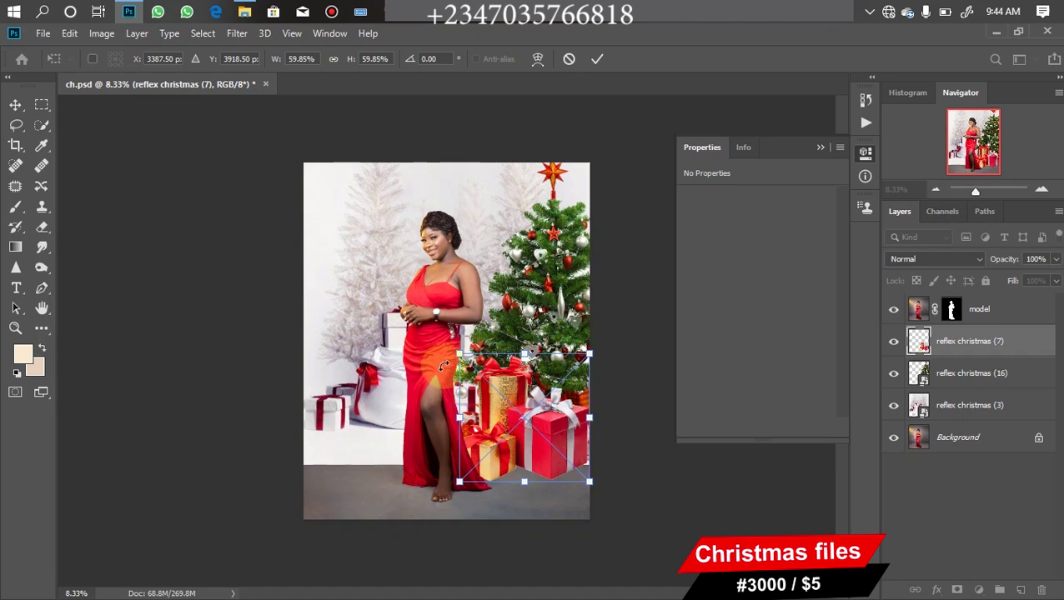
left_click_drag(461, 353, 468, 361)
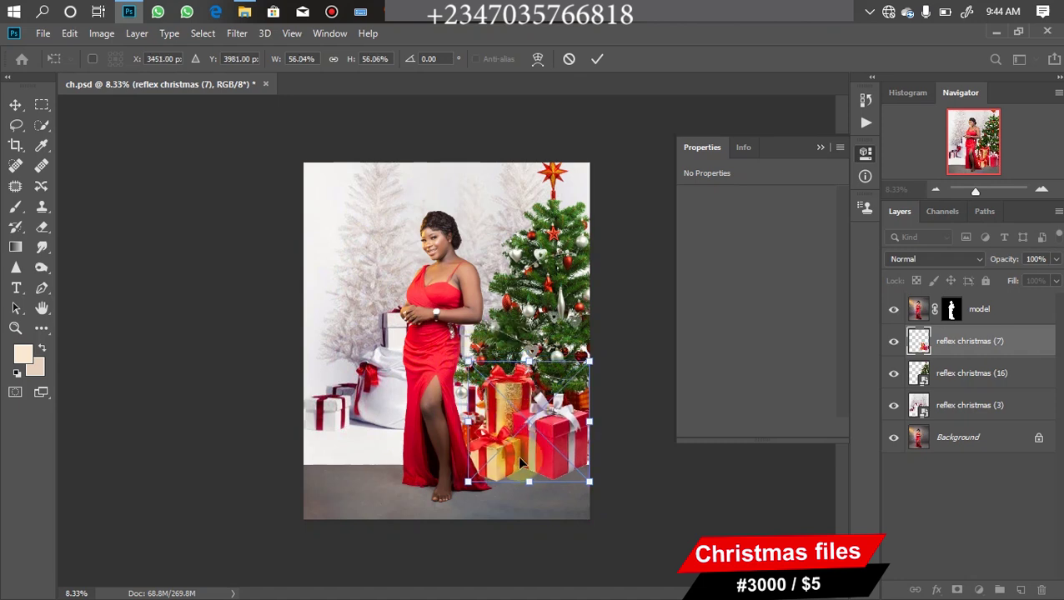
key("Return")
key("w")
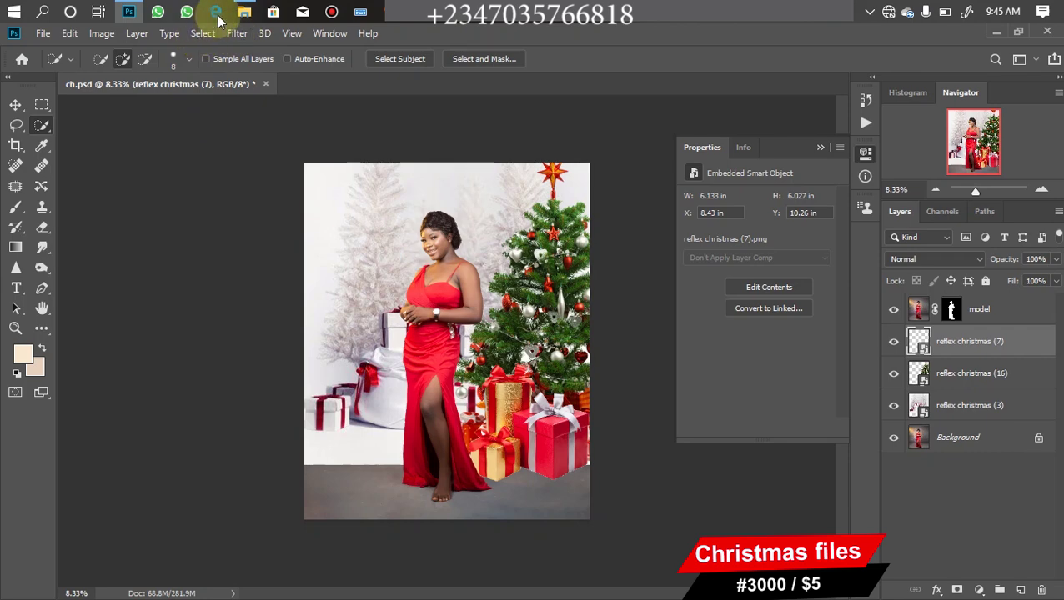
Place the gold gift box image reflex christmas (2) from File Explorer's christmas folder above the reflex christmas (7) layer.
left_click(244, 11)
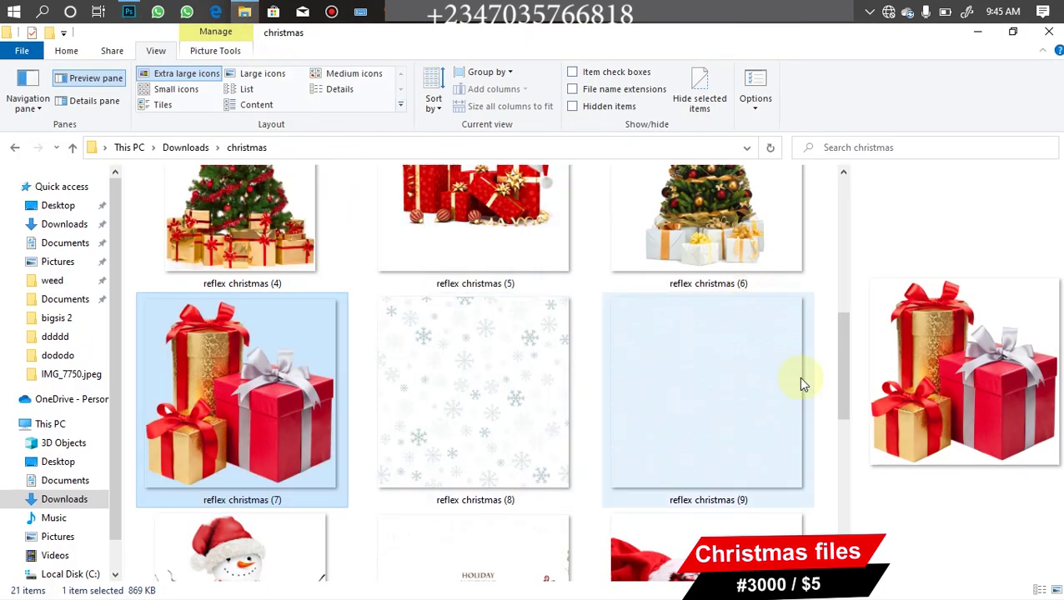
left_click_drag(848, 380, 846, 315)
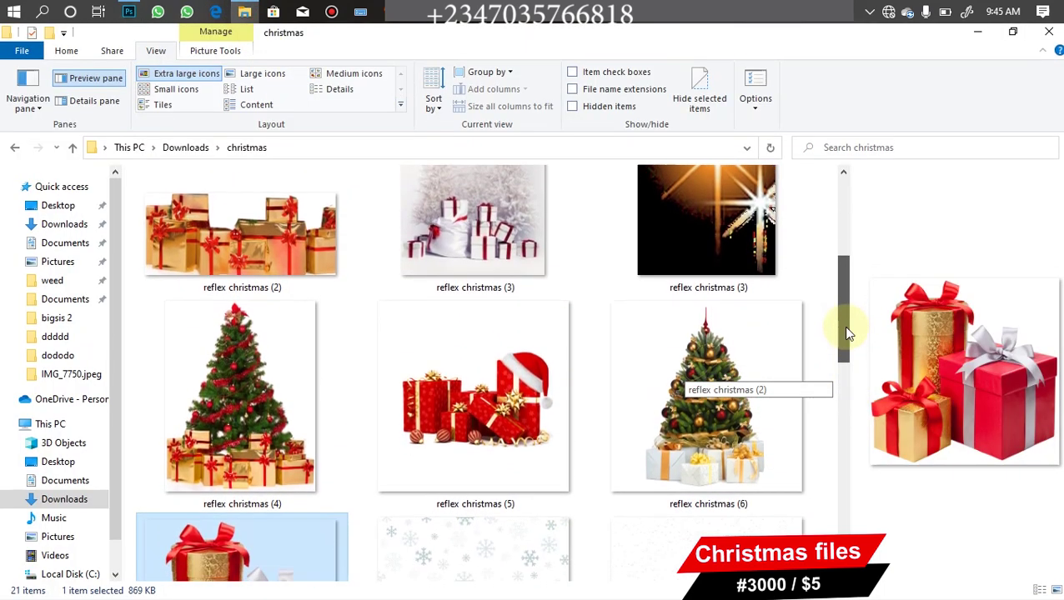
left_click(254, 254)
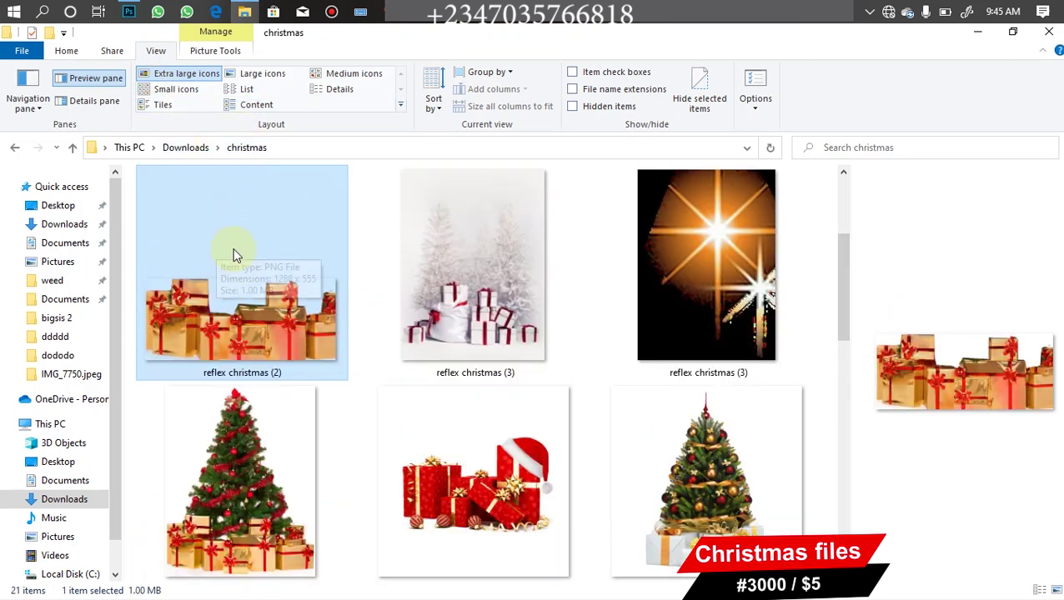
left_click_drag(187, 171, 340, 351)
key("Return")
Scale the gold gift boxes to about 74% and position them behind the woman, running off the photo's left edge.
left_click_drag(408, 336, 264, 392)
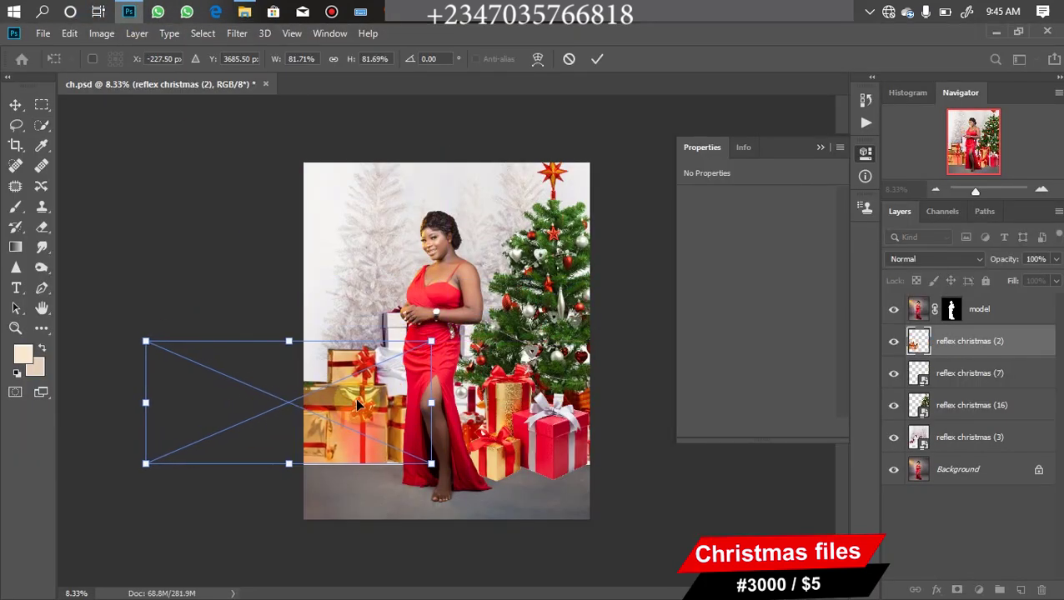
left_click_drag(148, 342, 339, 387)
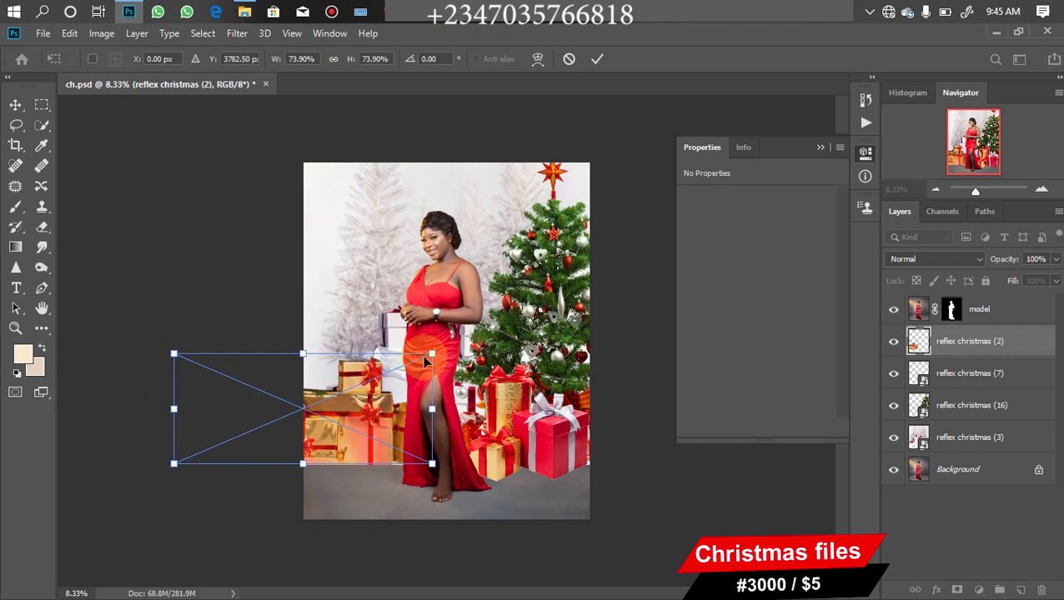
key("Return")
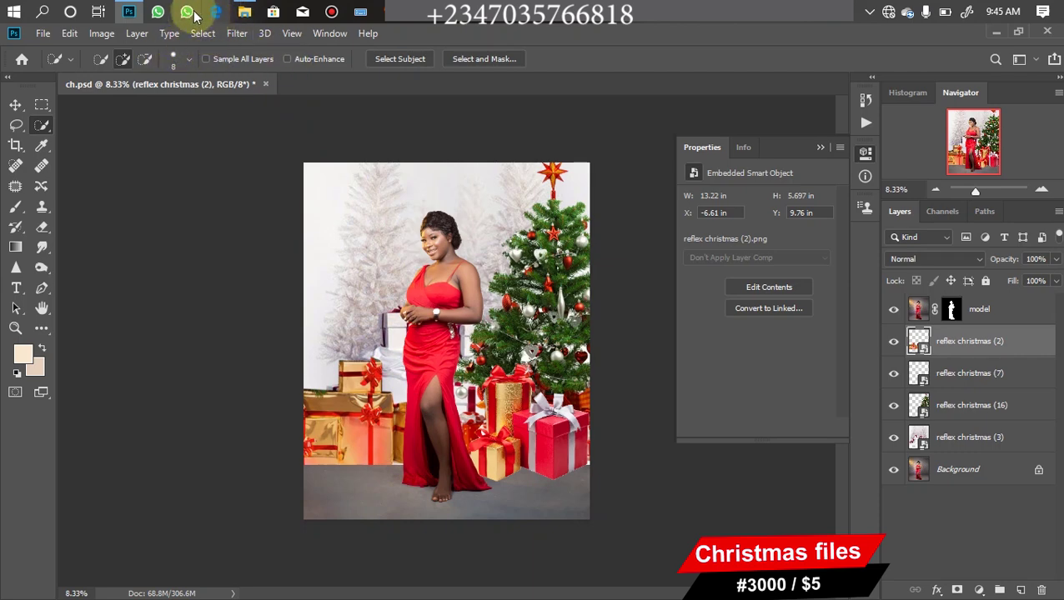
Place the red gift sack image reflex christmas (13) from File Explorer's christmas folder above the gold gift boxes layer.
left_click(244, 12)
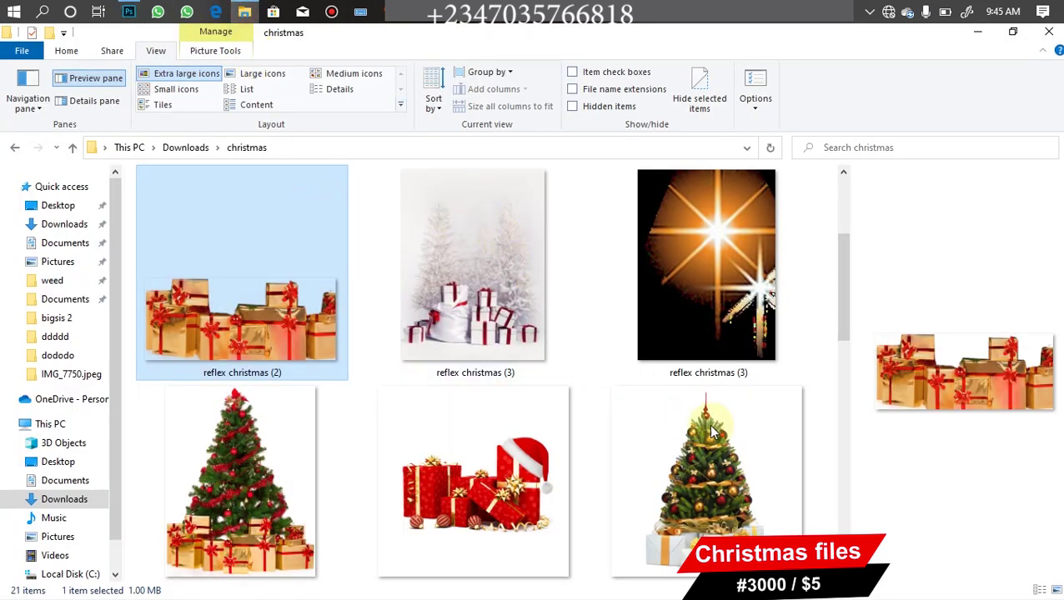
left_click_drag(838, 301, 817, 515)
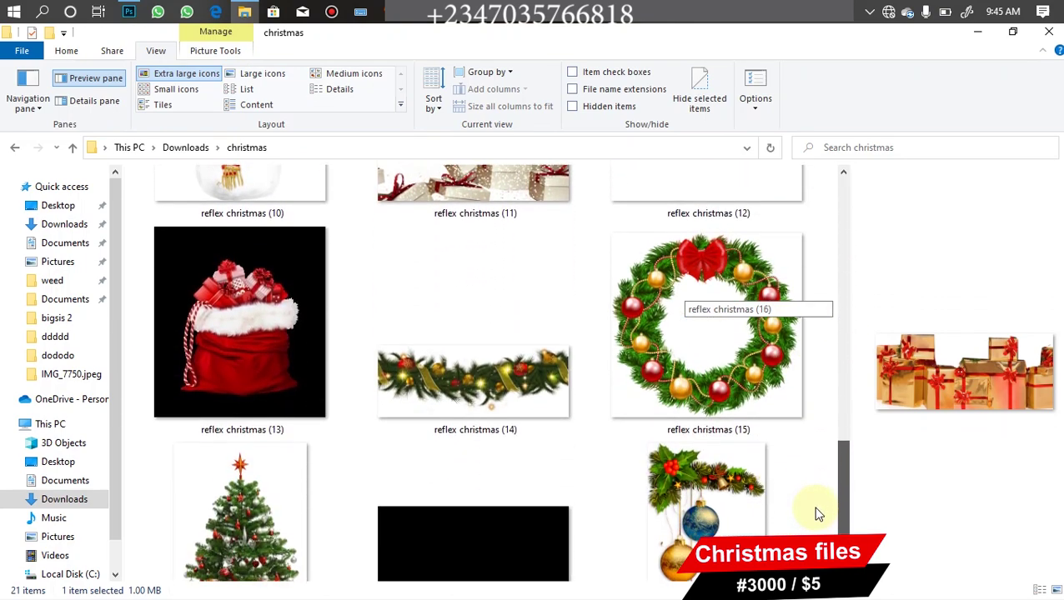
left_click(255, 354)
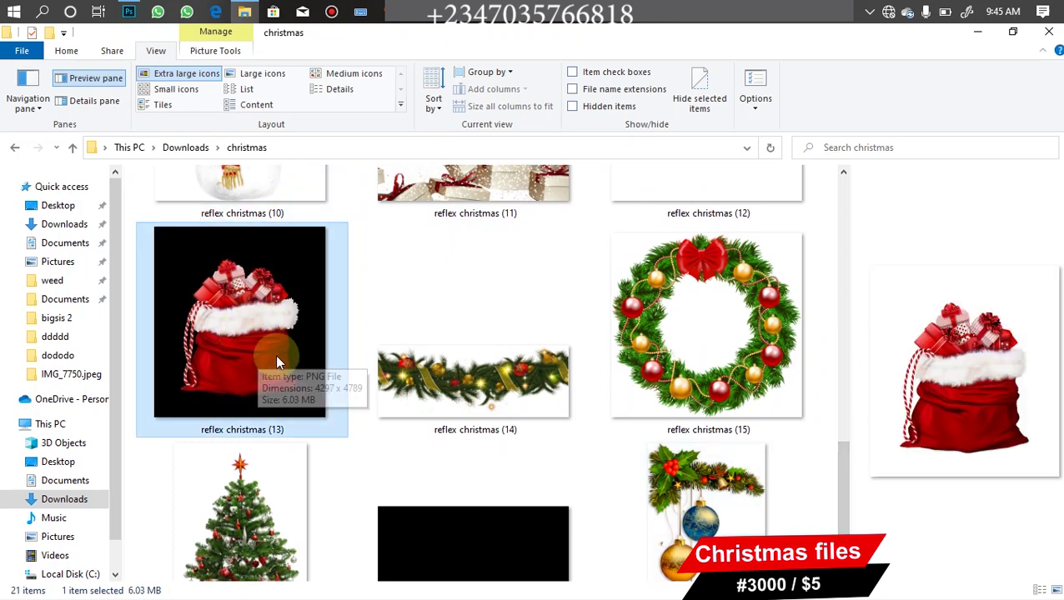
left_click_drag(275, 354, 427, 430)
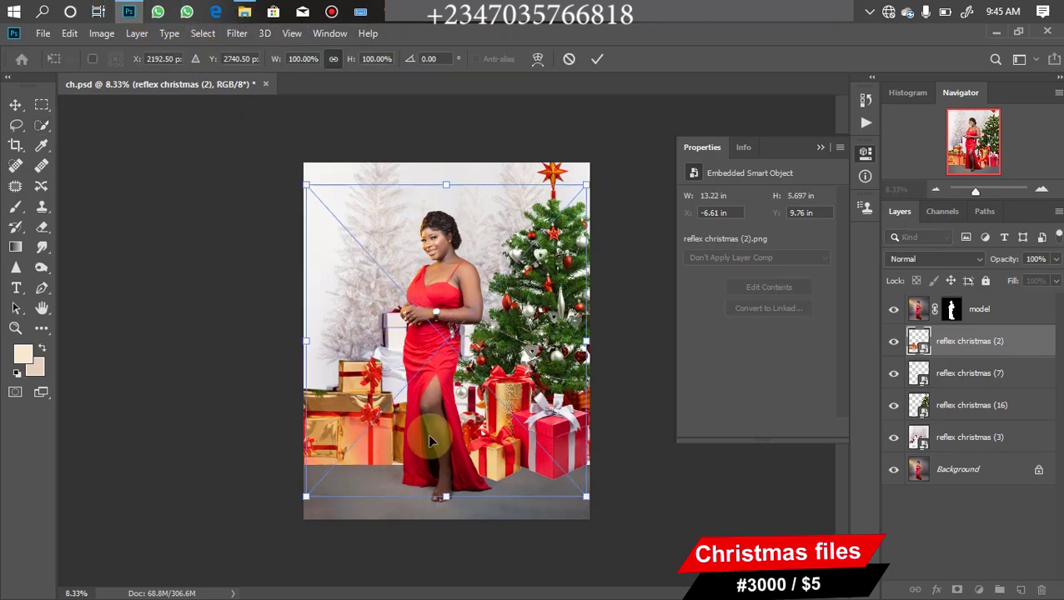
Reduce the gift sack to about 47% and position it in front of the gold boxes, left of the red dress.
left_click_drag(579, 187, 449, 330)
left_click_drag(396, 409, 329, 417)
left_click_drag(255, 336, 285, 360)
left_click_drag(367, 440, 371, 429)
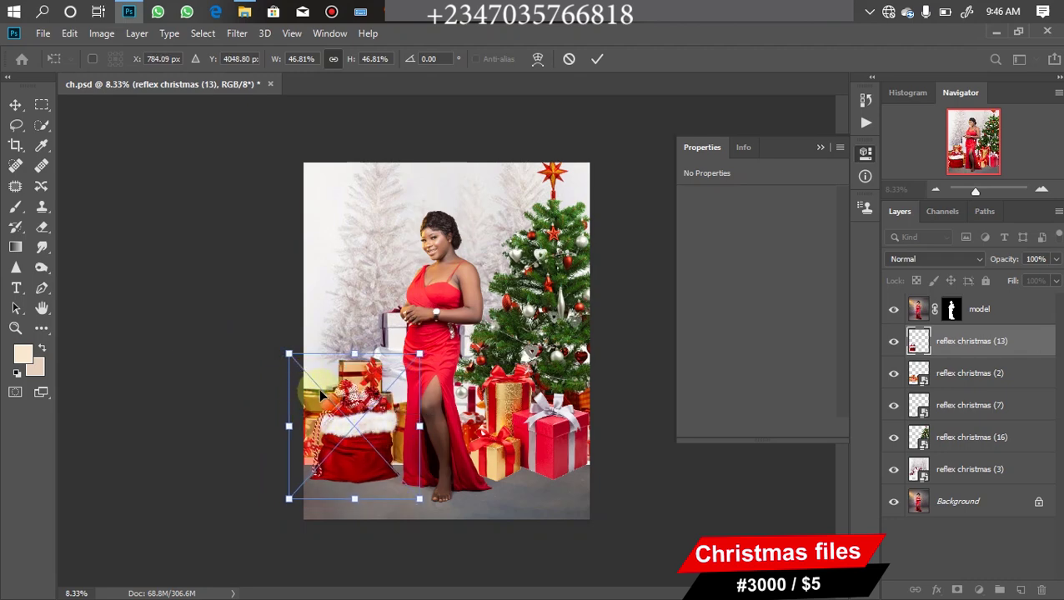
left_click_drag(377, 441, 381, 471)
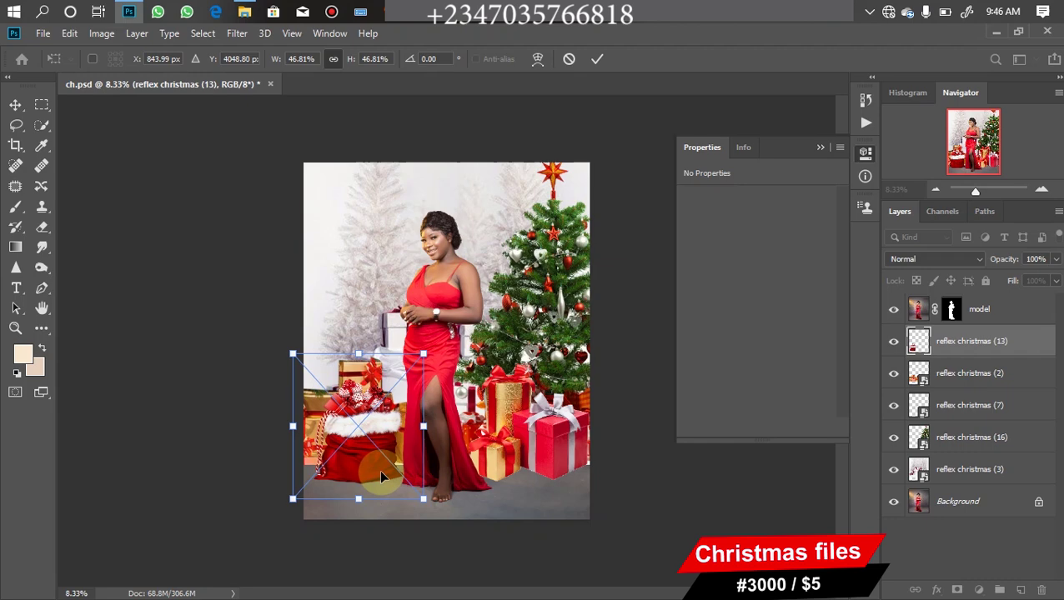
key("w")
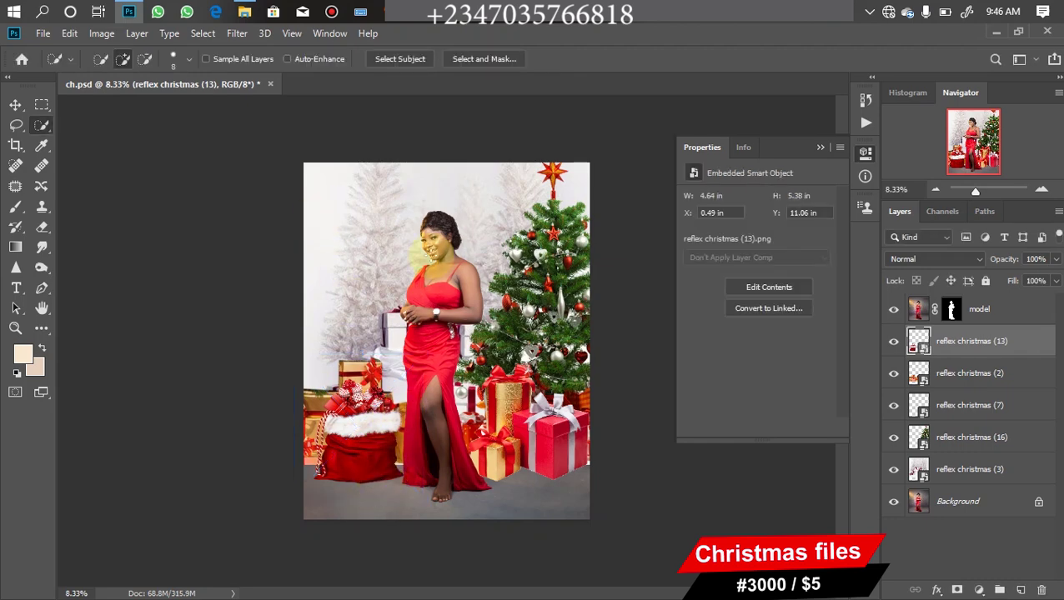
Place the Santa sack and baubles image reflex christmas (12) from File Explorer's christmas folder above the gift sack layer.
left_click(245, 12)
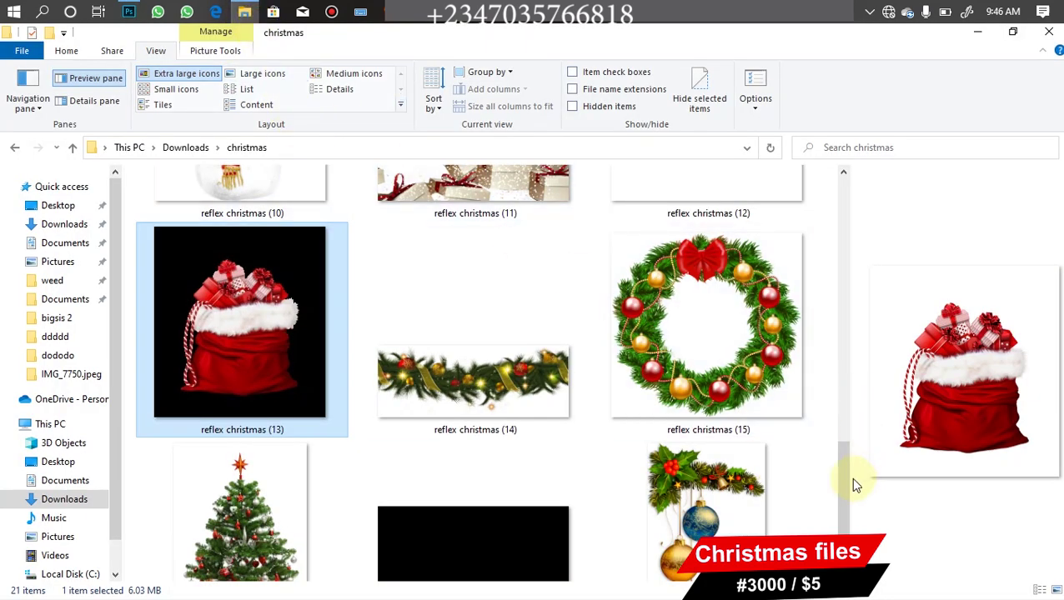
left_click_drag(843, 494, 840, 420)
left_click(717, 417)
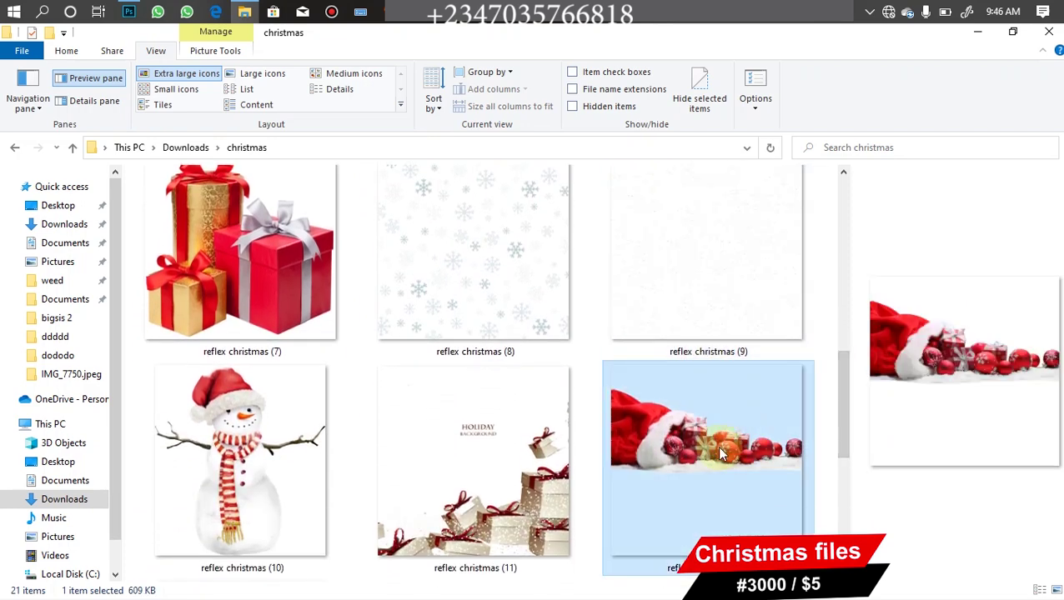
left_click_drag(639, 401, 359, 432)
Scale the baubles image to about 65% and position it in the photo's lower-left corner.
left_click_drag(249, 372, 334, 421)
mouse_move(392, 438)
left_mouse_down()
mouse_move(392, 459)
mouse_move(417, 455)
mouse_move(395, 438)
left_mouse_up()
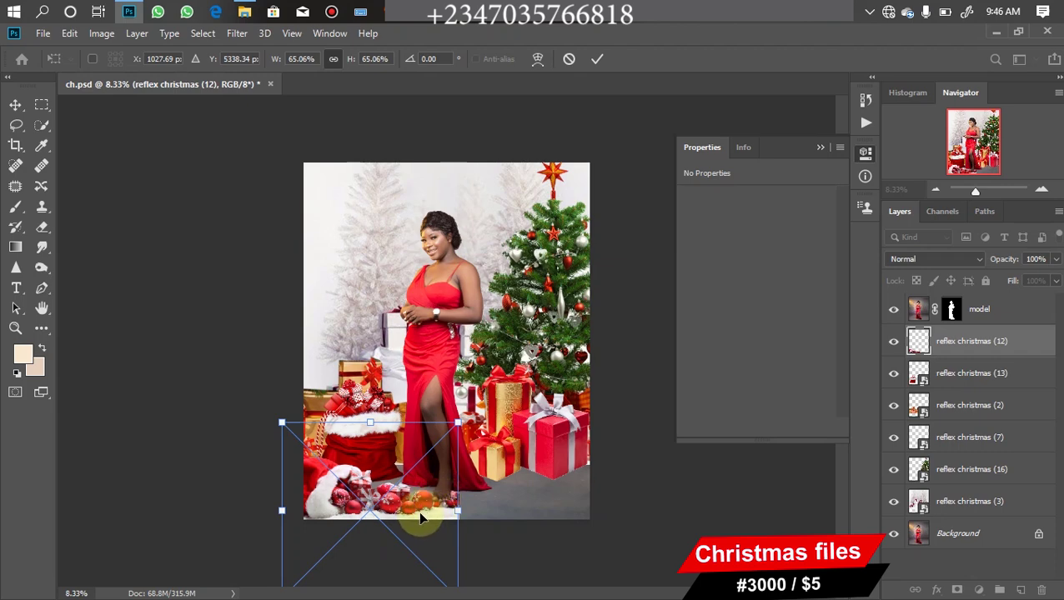
key("w")
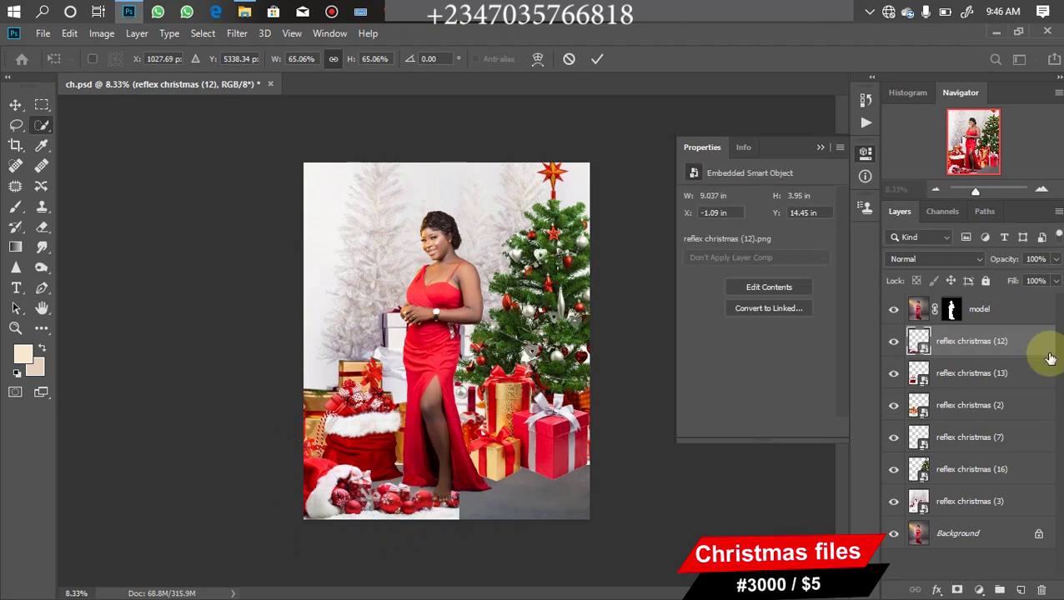
Move the baubles layer above the model layer and reduce it to about 60% in the photo's lower-left corner.
left_click_drag(997, 342, 988, 309)
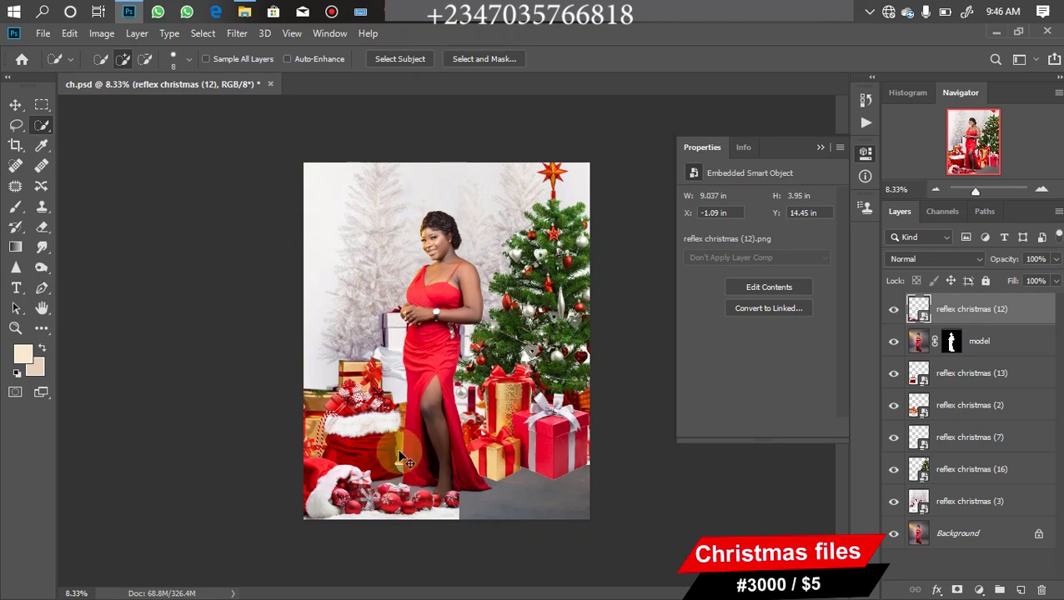
key("ctrl+t")
left_click_drag(458, 428, 447, 433)
left_click_drag(364, 479, 391, 522)
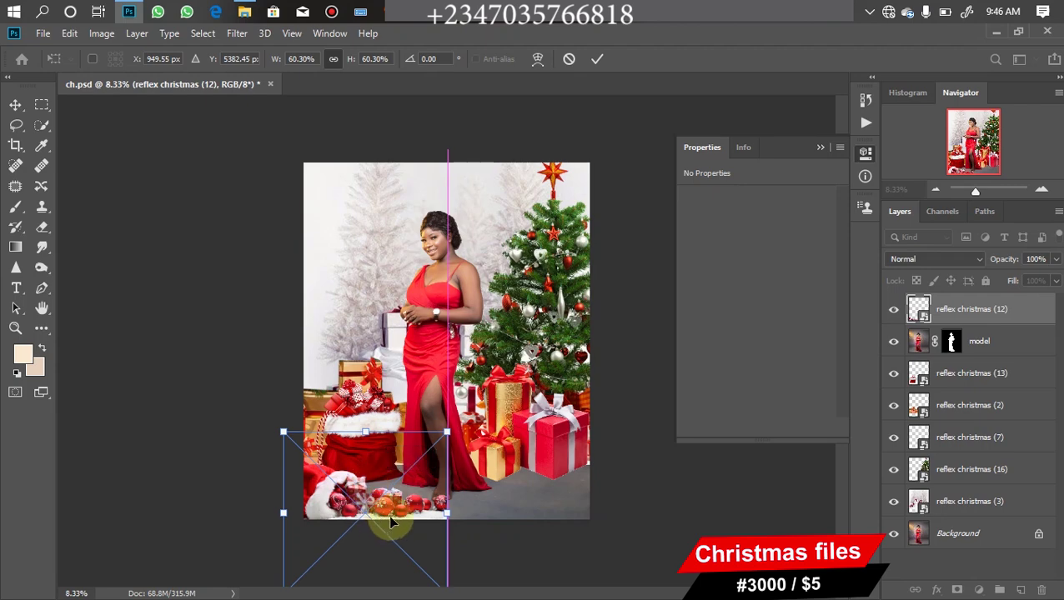
key("Return")
key("w")
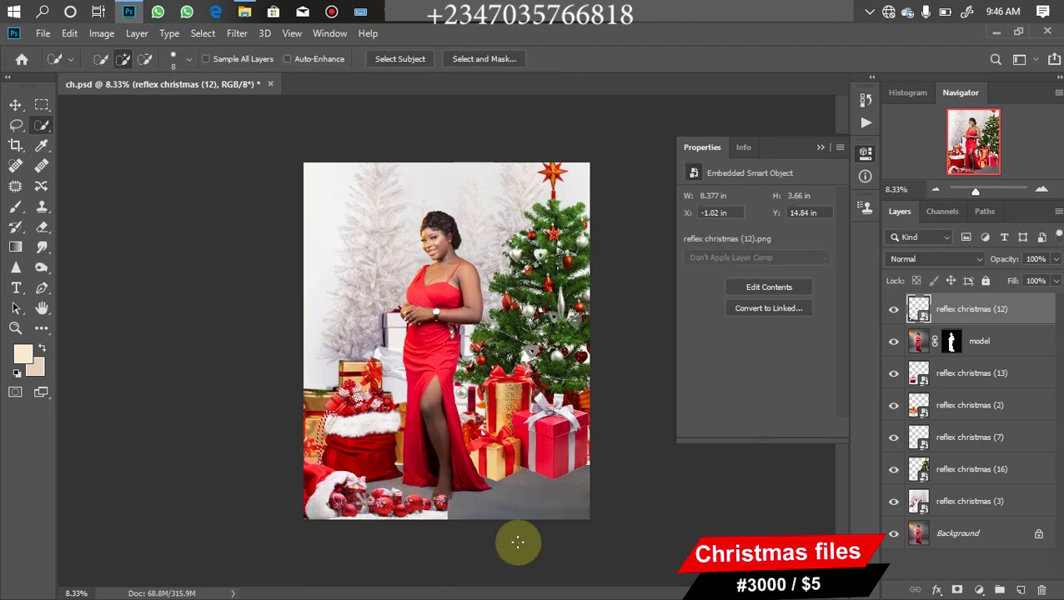
Add a layer mask to the baubles layer and fade its right edge with a black-to-transparent linear gradient.
left_click(958, 590)
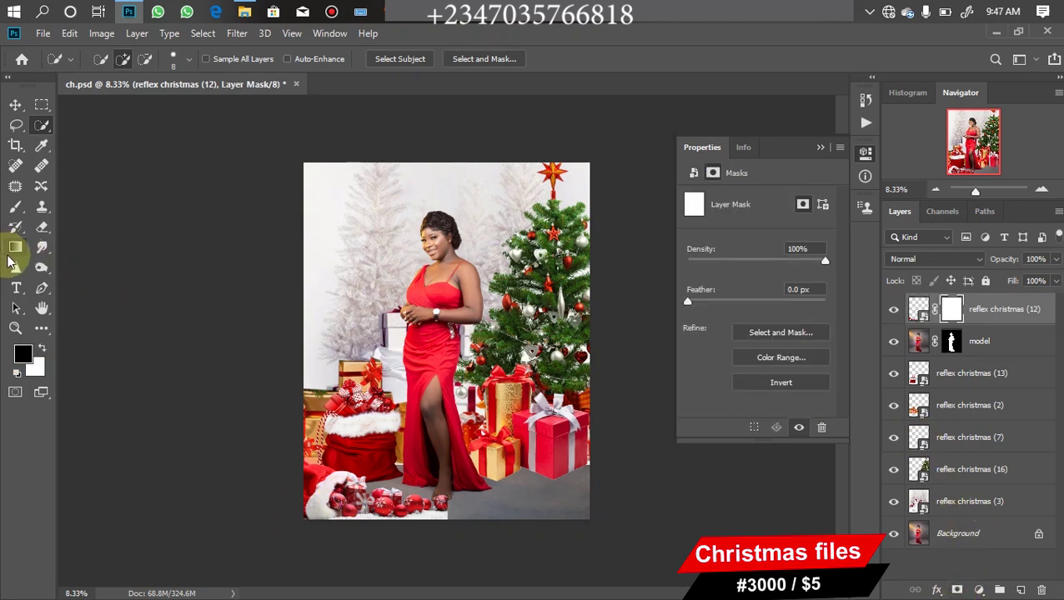
left_click(15, 247)
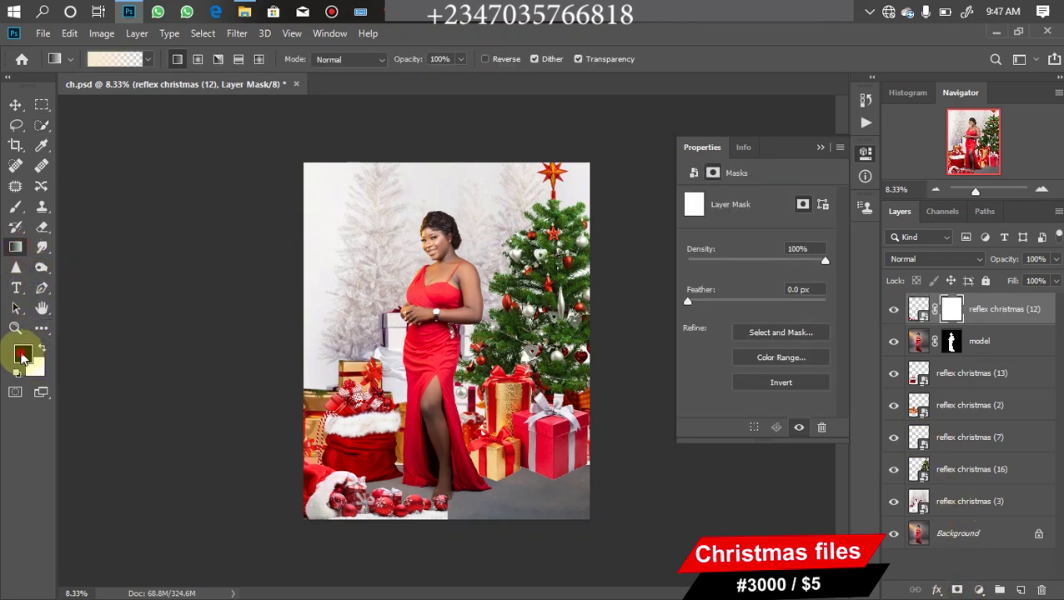
left_click(22, 357)
key("Escape")
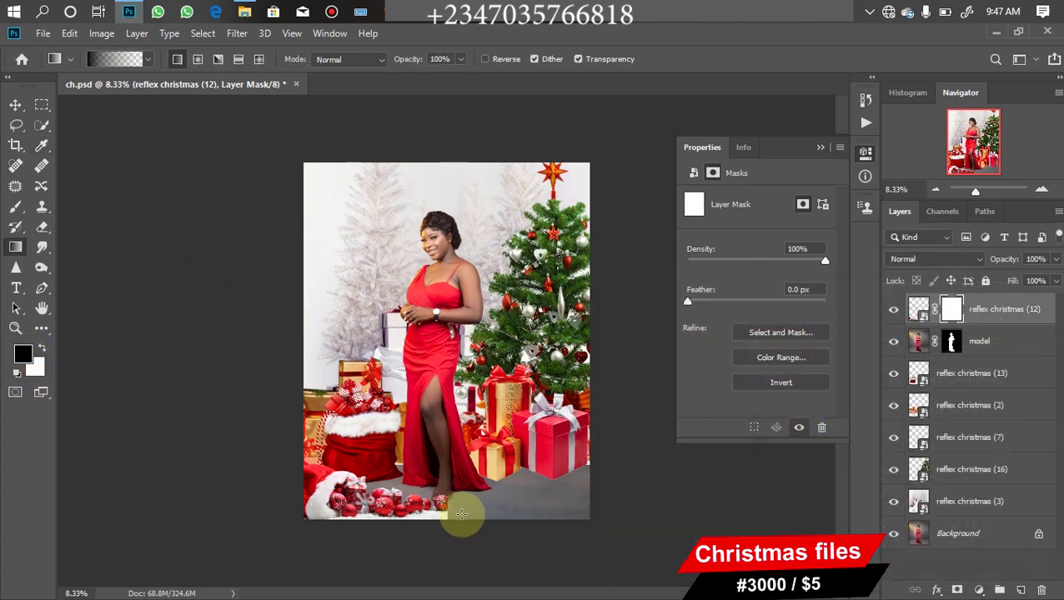
left_click_drag(446, 518, 432, 510)
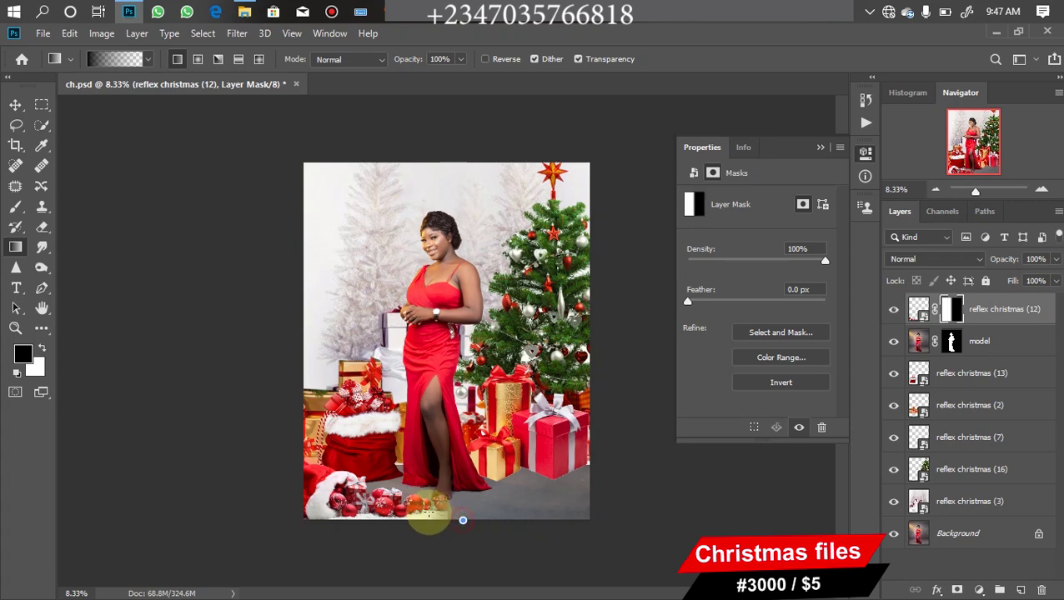
left_click_drag(434, 521, 453, 512)
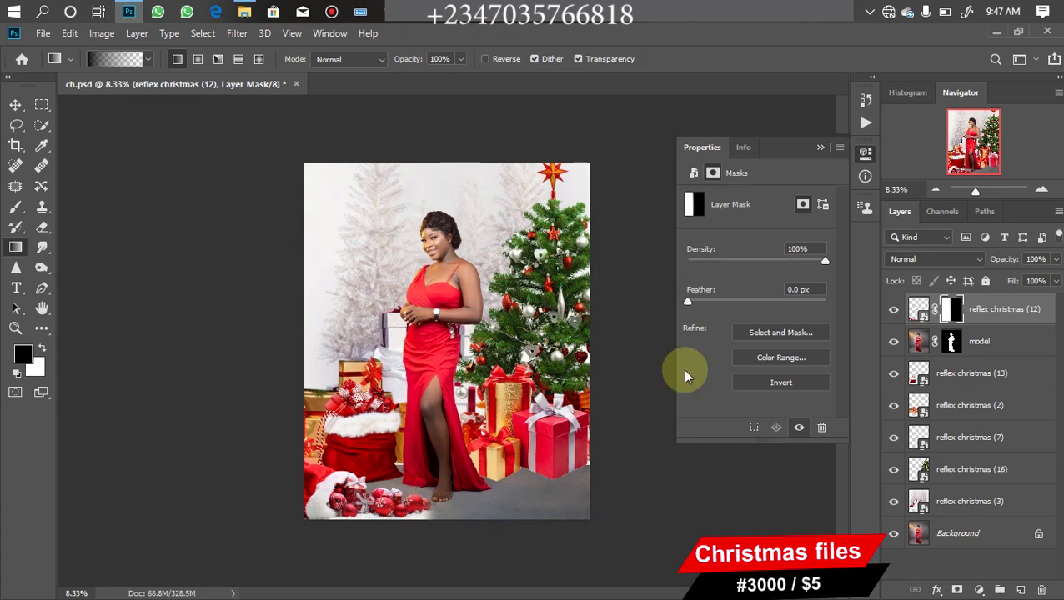
Place the snowman image reflex christmas (10) from File Explorer's christmas folder above the baubles layer.
left_click(244, 13)
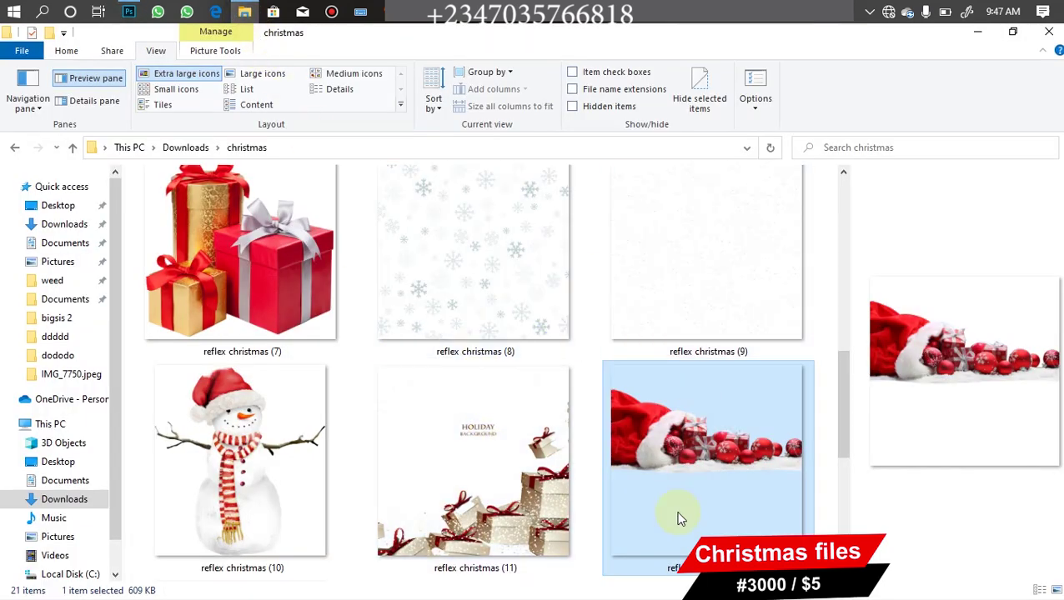
left_click(243, 447)
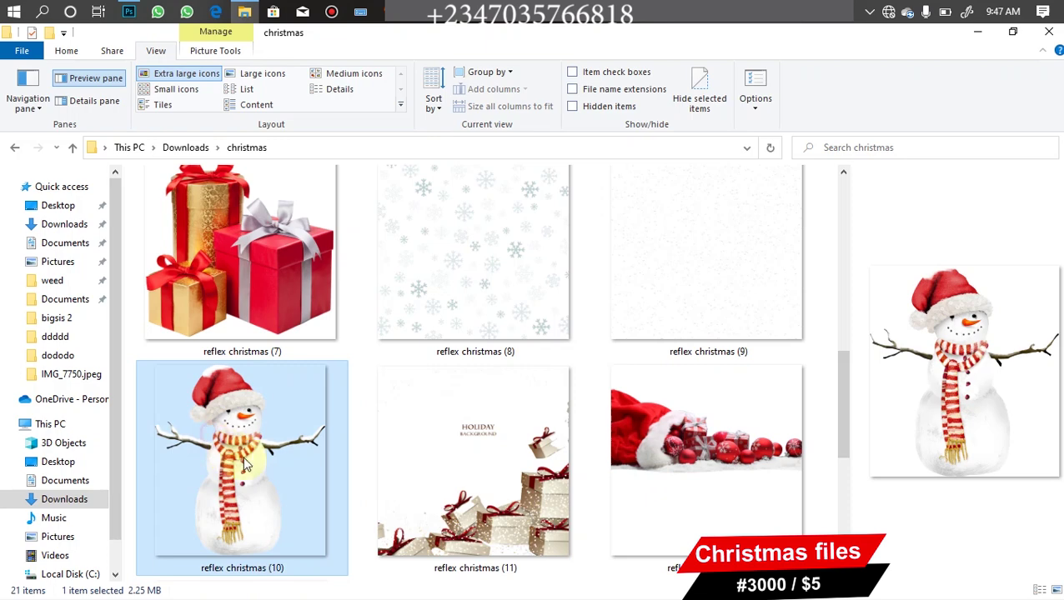
left_click_drag(258, 403, 571, 446)
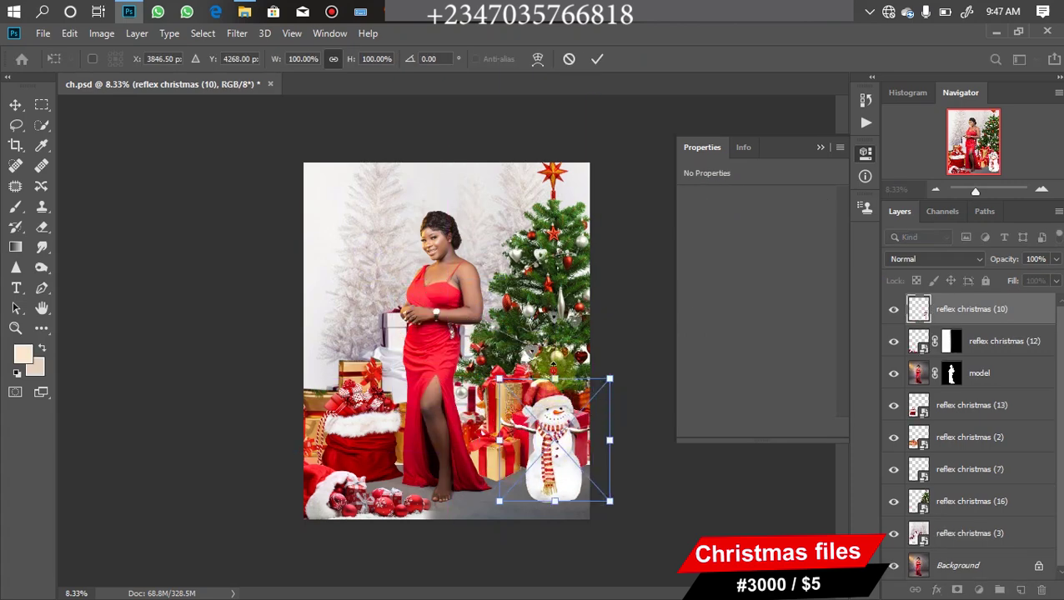
Enlarge the snowman to about 122% and position it in front of the gift boxes to the right of the dress.
left_click_drag(554, 380, 554, 364)
left_click_drag(553, 426, 536, 425)
left_click_drag(478, 362, 475, 385)
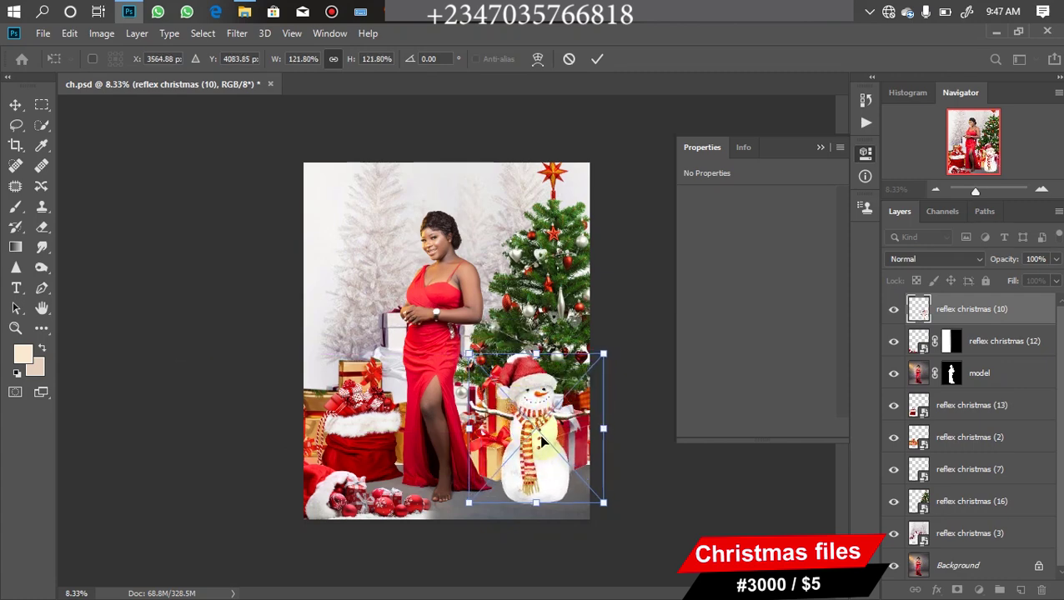
key("g")
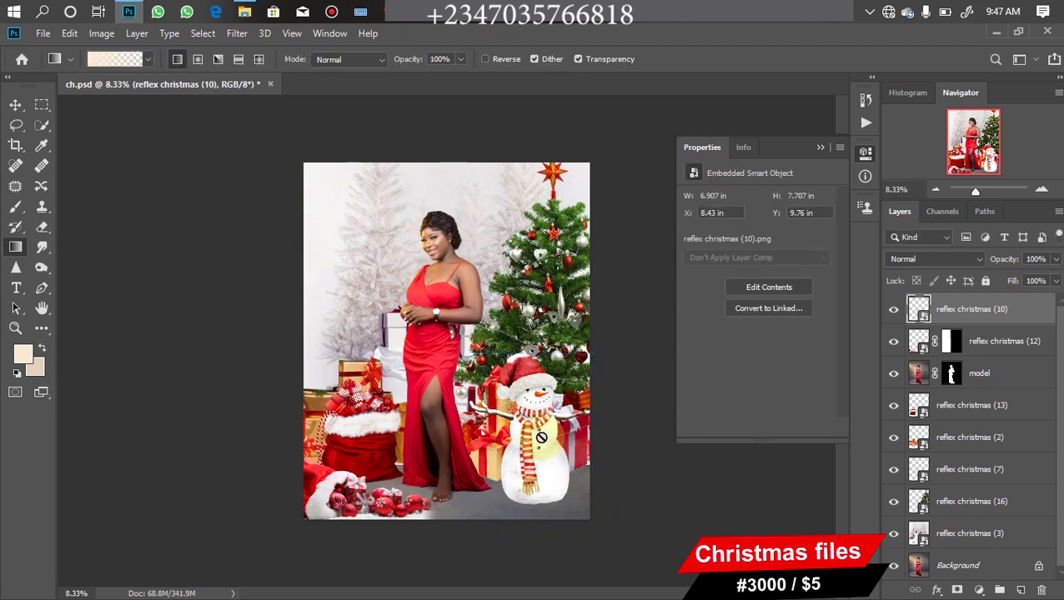
Create a new layer above the Background and lighten the floor with cream-to-transparent linear gradients drawn upward from the photo's bottom edge.
left_click(990, 574)
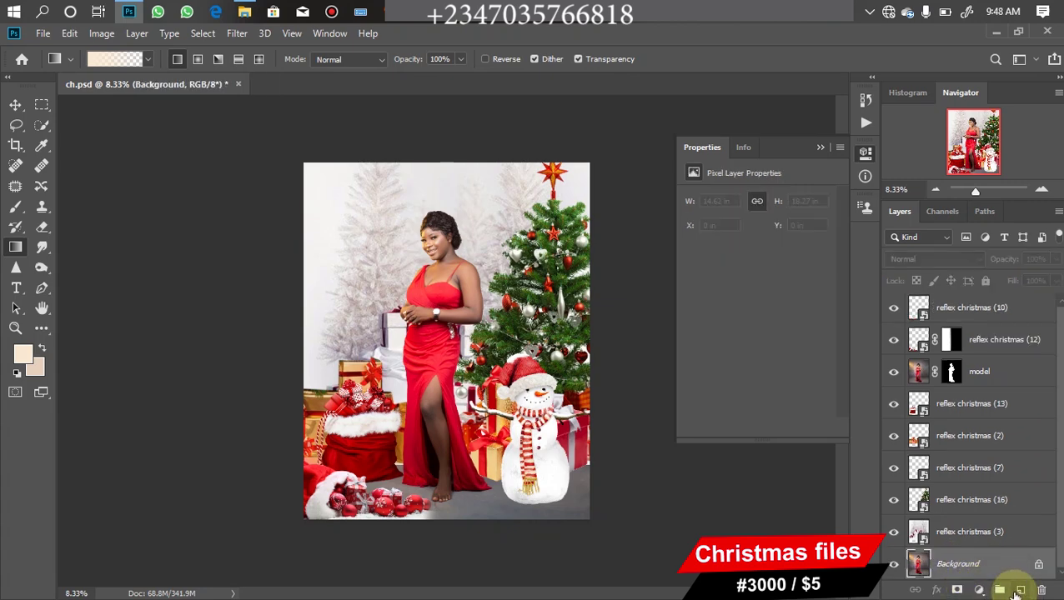
left_click(1019, 590)
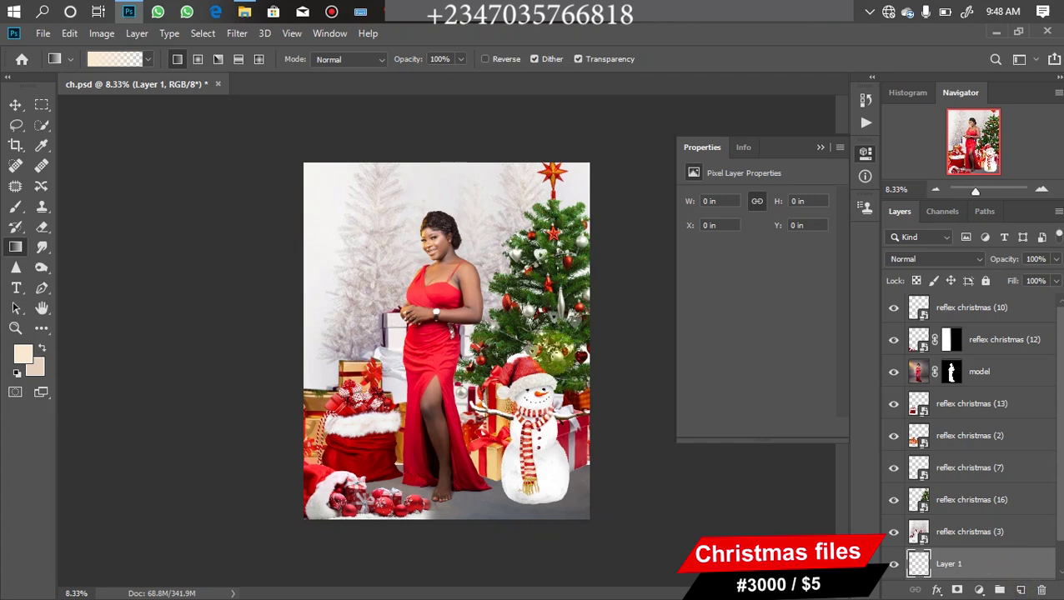
left_click(15, 247)
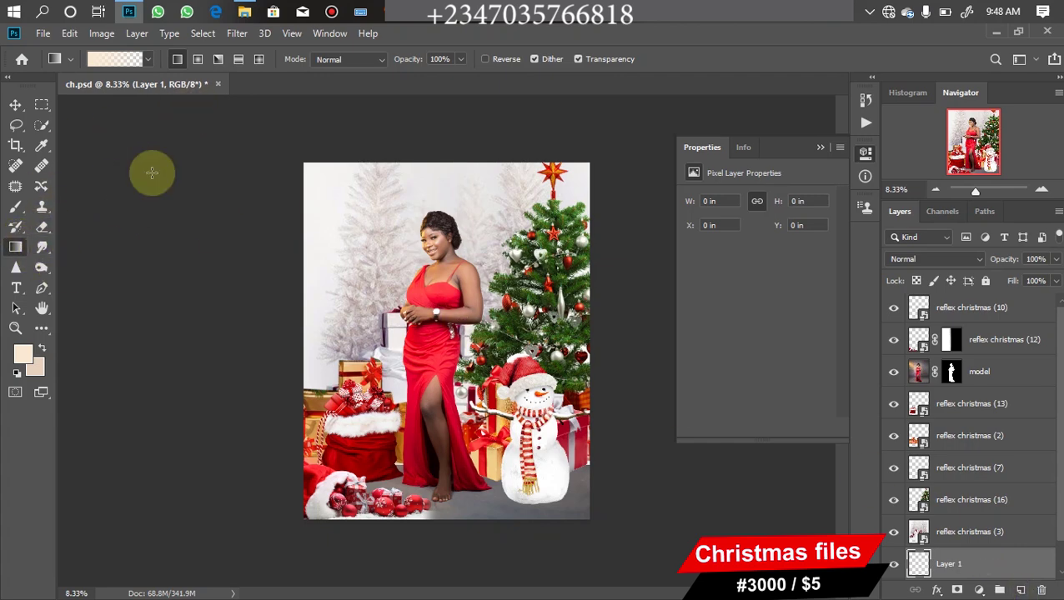
mouse_move(463, 539)
left_mouse_down()
mouse_move(438, 408)
mouse_move(460, 464)
mouse_move(463, 523)
left_mouse_up()
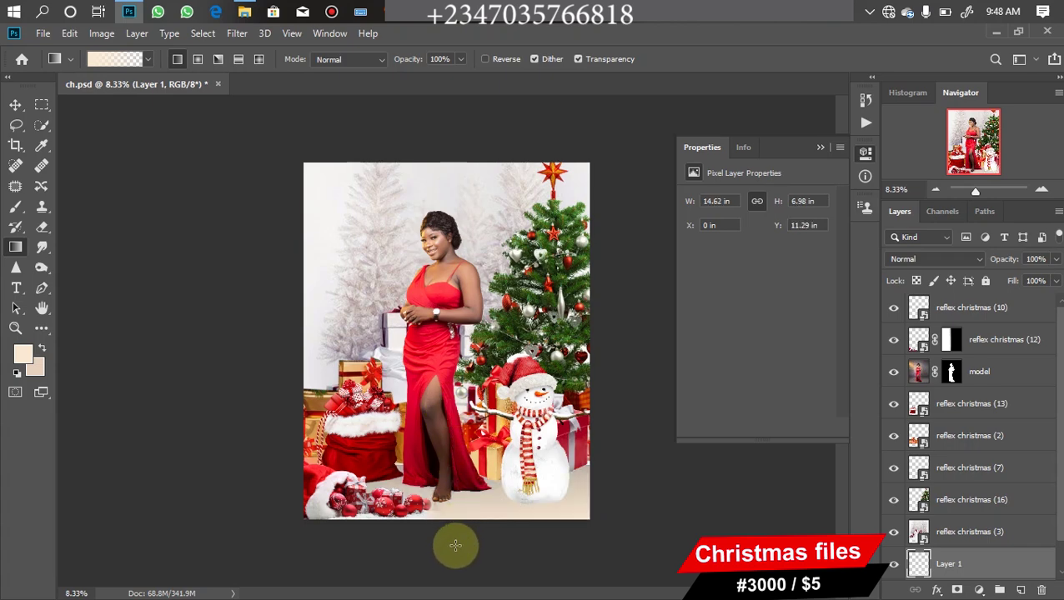
left_click_drag(366, 530, 373, 505)
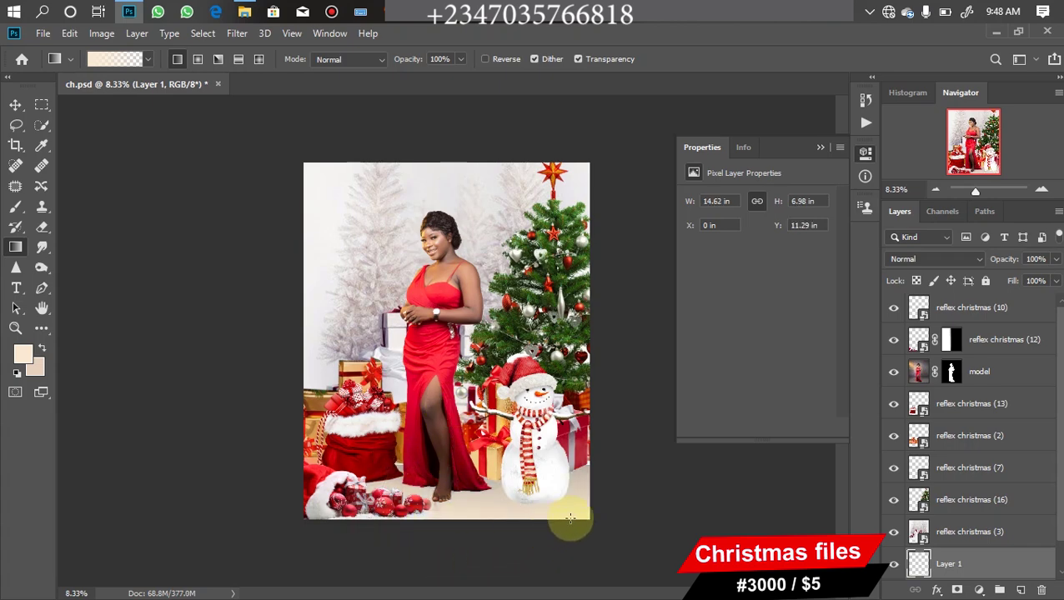
Add another cream-to-transparent linear gradient upward over the floor on Layer 1 from the photo's bottom edge.
left_click_drag(440, 527, 401, 463)
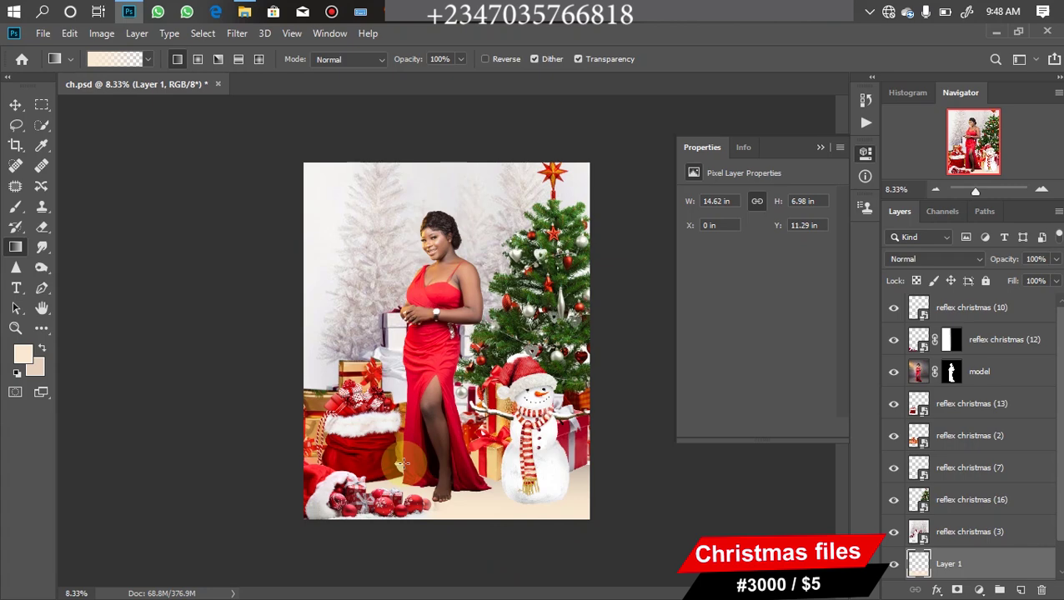
Place the snow overlay reflex christmas (9) from File Explorer's christmas folder and scale it to 54.81% to span the photo's full height.
left_click(245, 12)
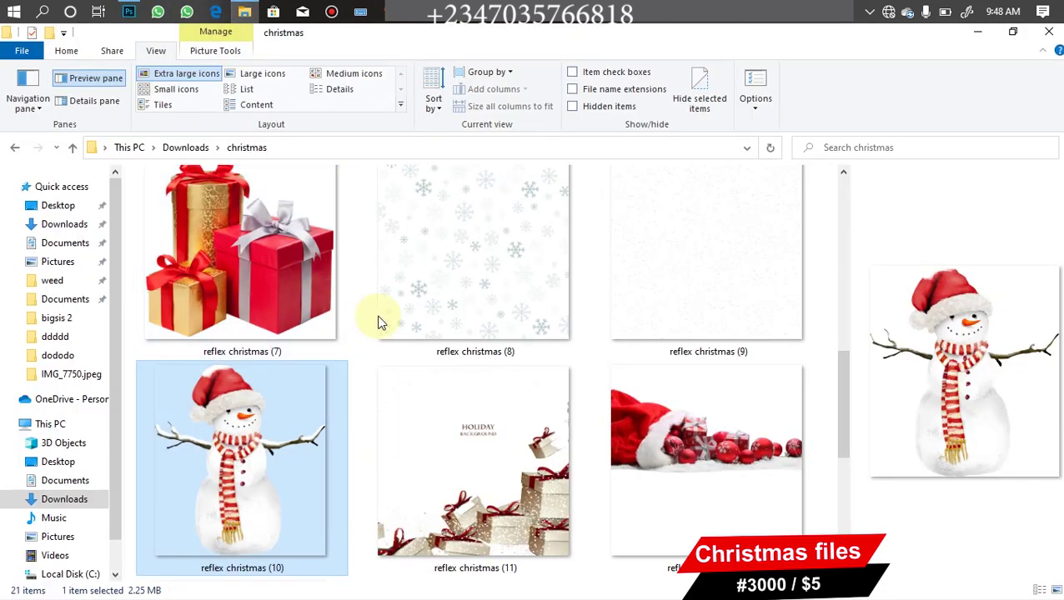
left_click(699, 290)
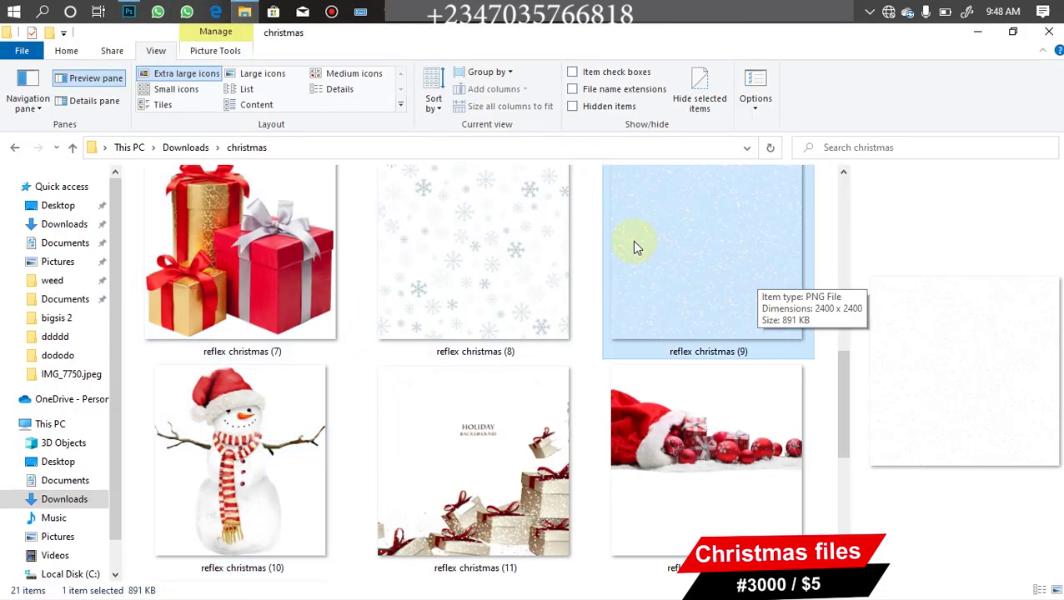
left_click_drag(714, 271, 438, 287)
left_click_drag(446, 199, 446, 162)
left_click_drag(444, 491, 445, 523)
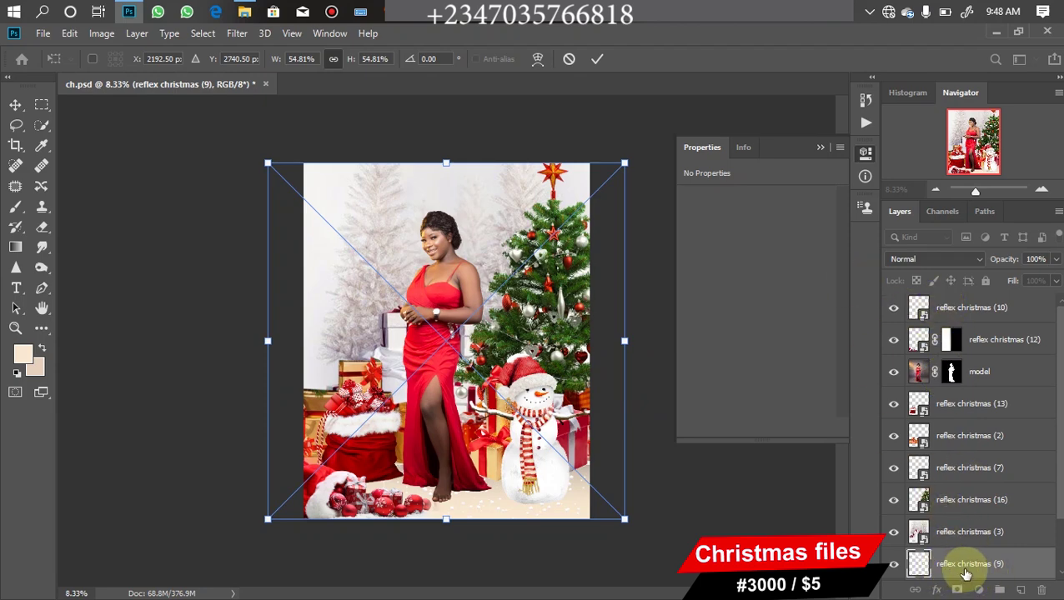
key("g")
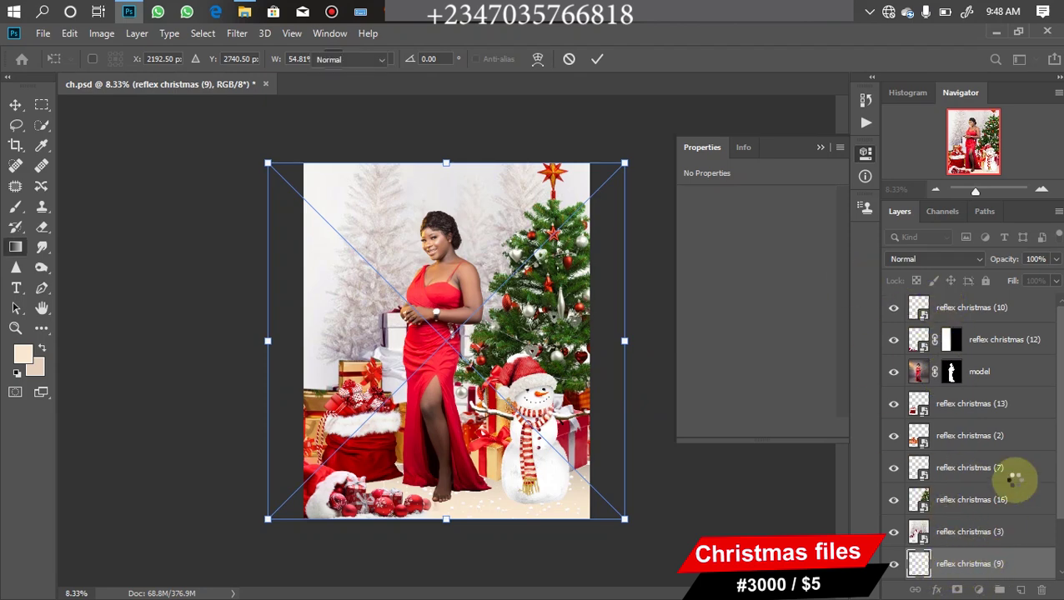
left_click(1012, 566)
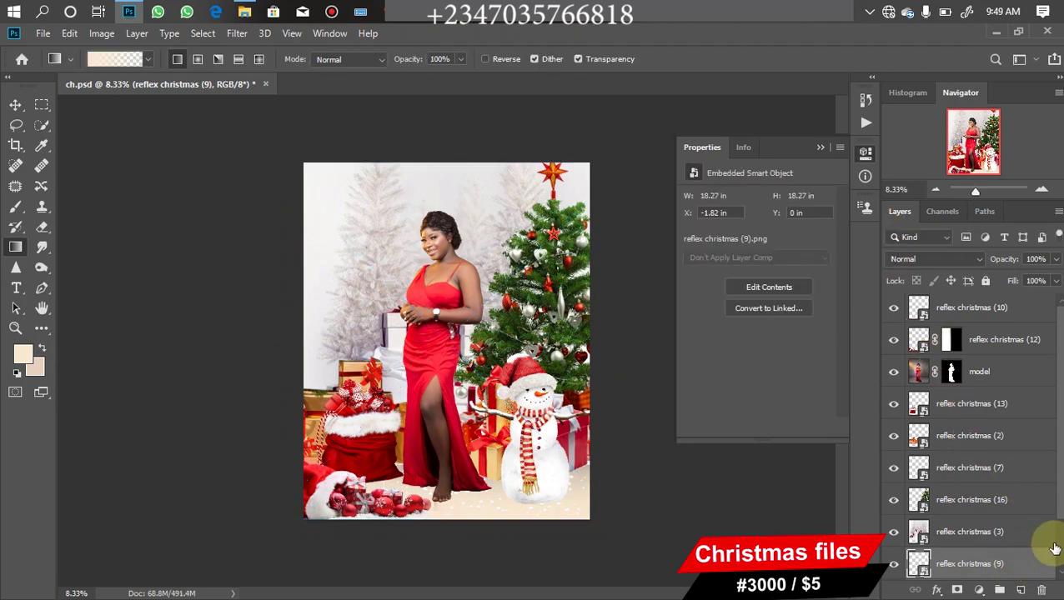
Move the snow overlay layer to the top of the layer stack and add a layer mask to it.
left_click_drag(1025, 565, 946, 302)
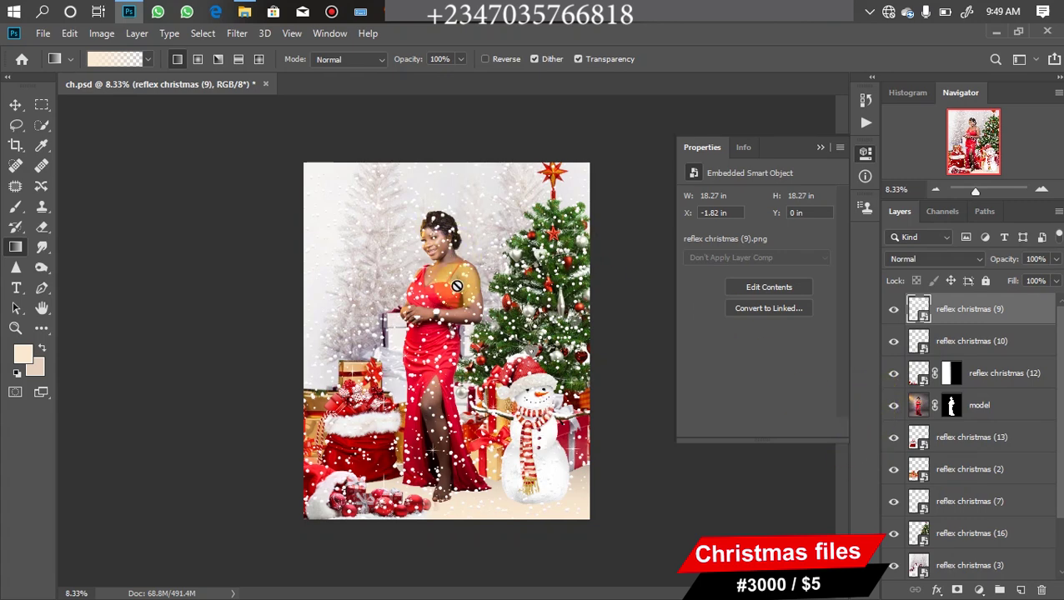
left_click(957, 590)
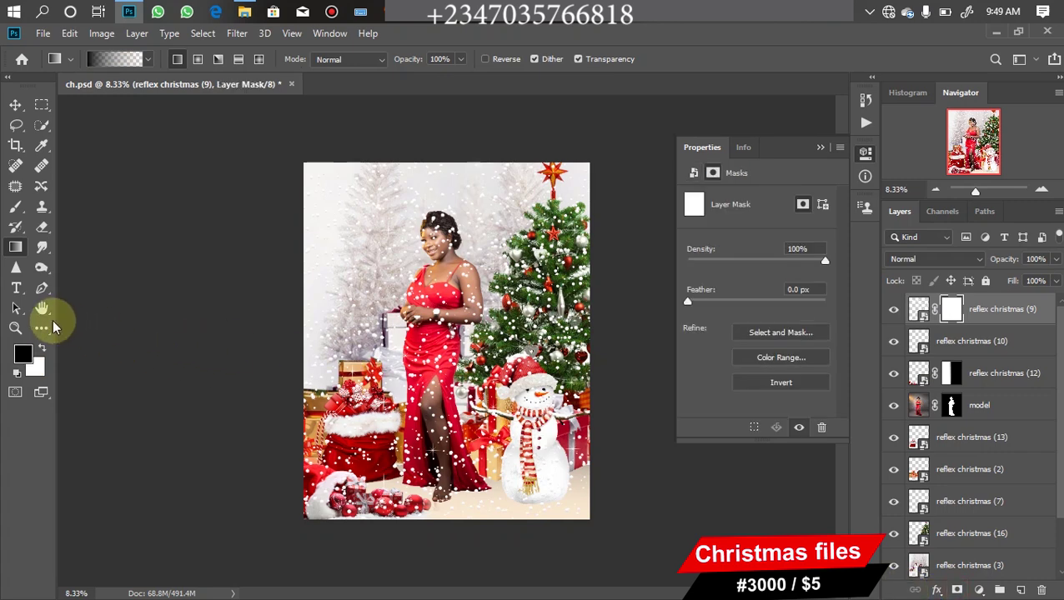
Paint black on the snow layer's mask with a soft 400 px brush to clear the snowflakes from the woman's face and neck.
left_click(15, 207)
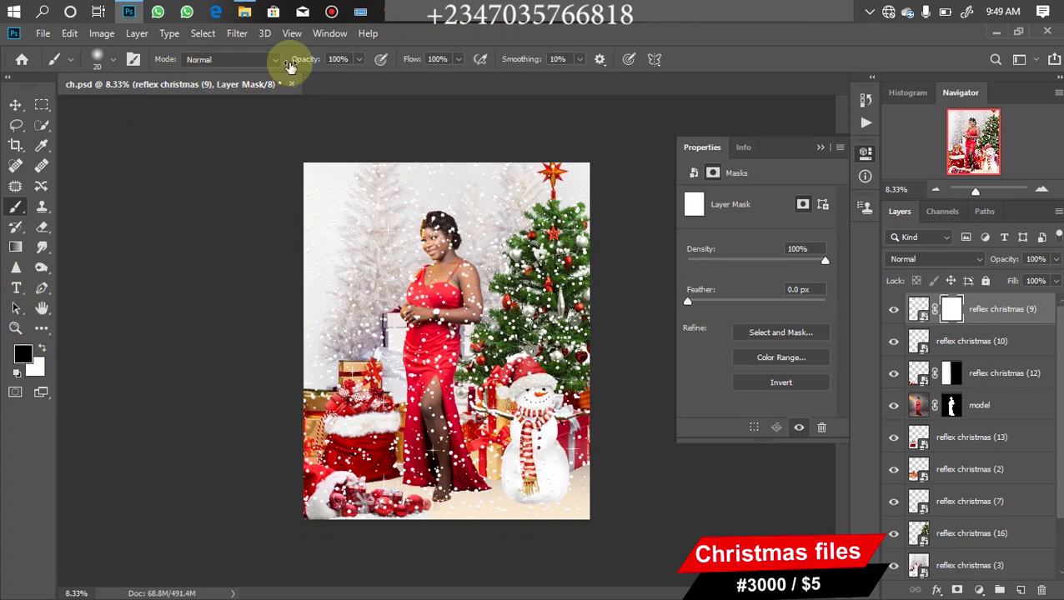
key("bracketright")
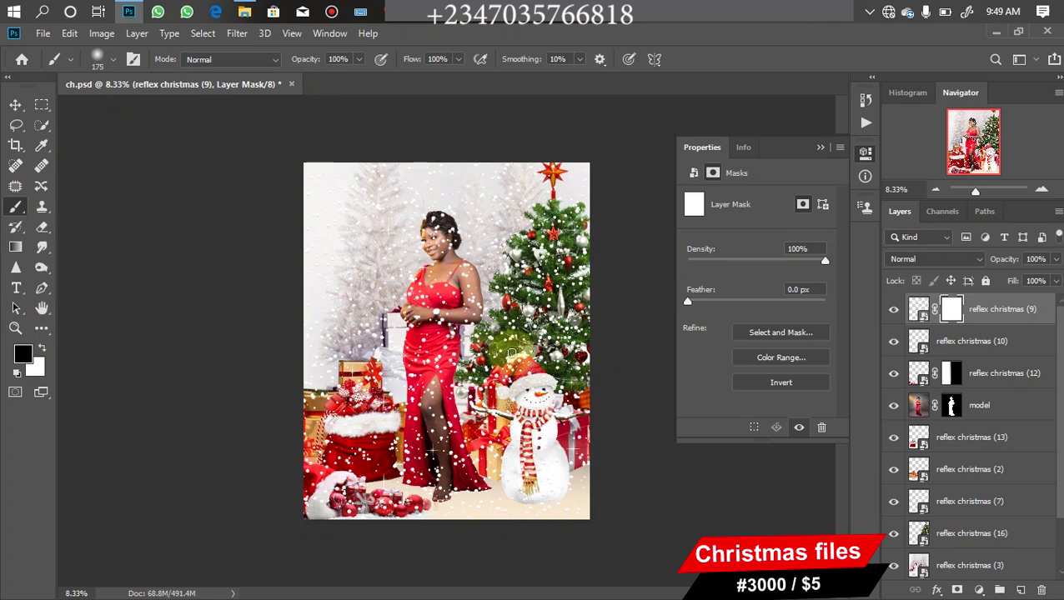
key("bracketright")
key("bracketright")
key("bracketright")
key("bracketright")
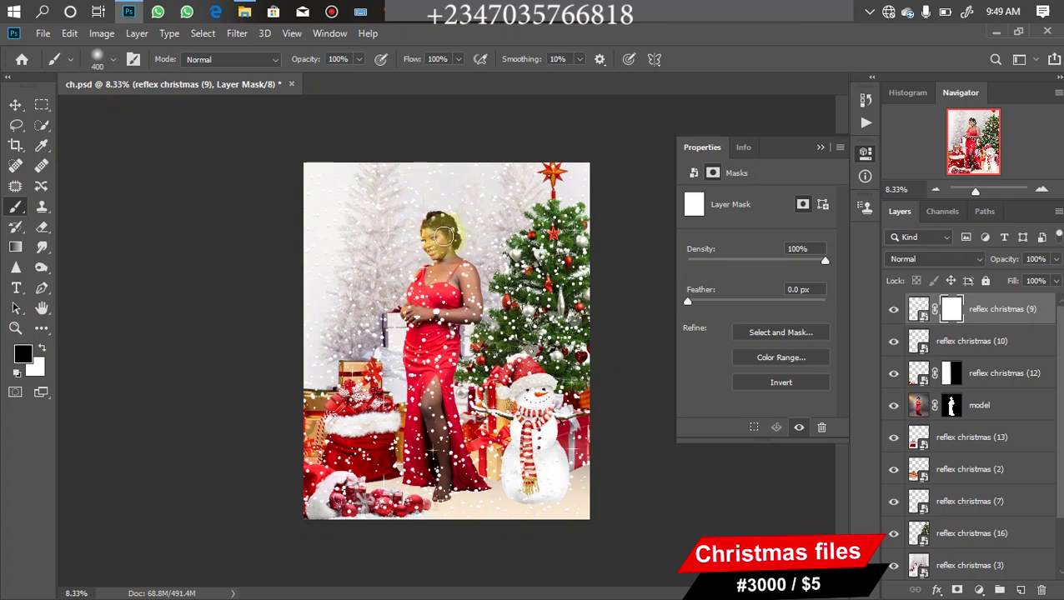
mouse_move(445, 236)
left_mouse_down()
mouse_move(433, 276)
mouse_move(449, 295)
left_mouse_up()
key("ctrl+z")
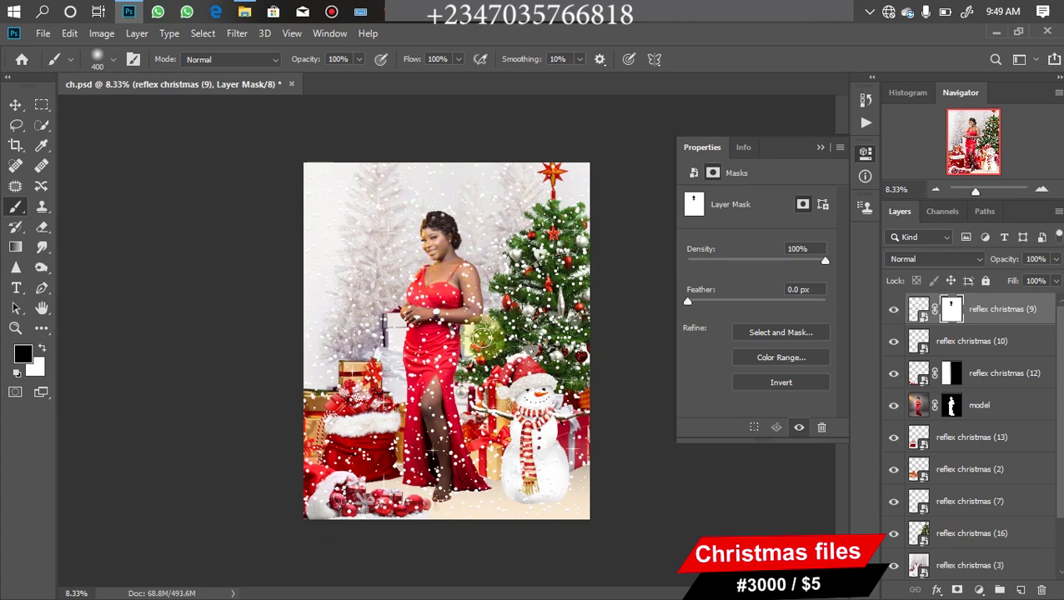
left_click_drag(500, 408, 519, 428)
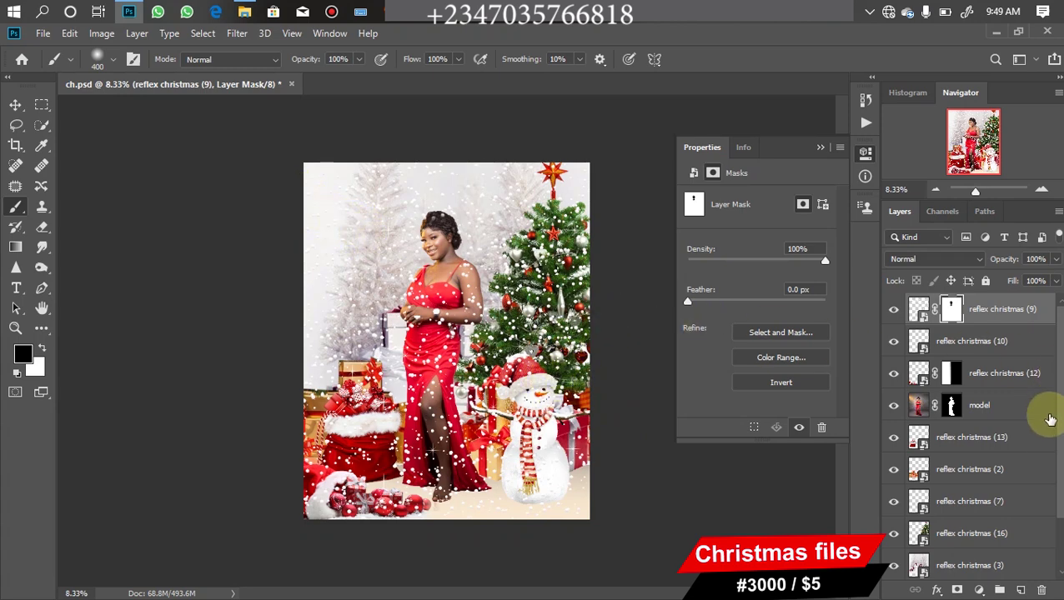
Group all layers from the snow overlay down to Layer 1, leaving the Background outside the group.
scroll(1053, 467, "down", 2)
left_click(986, 557)
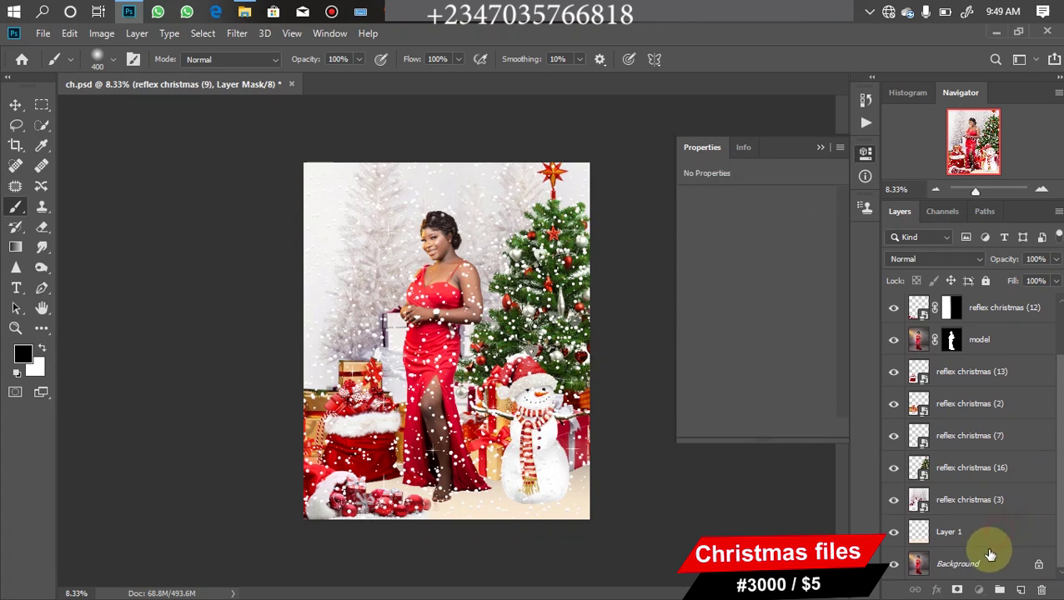
key("ctrl+g")
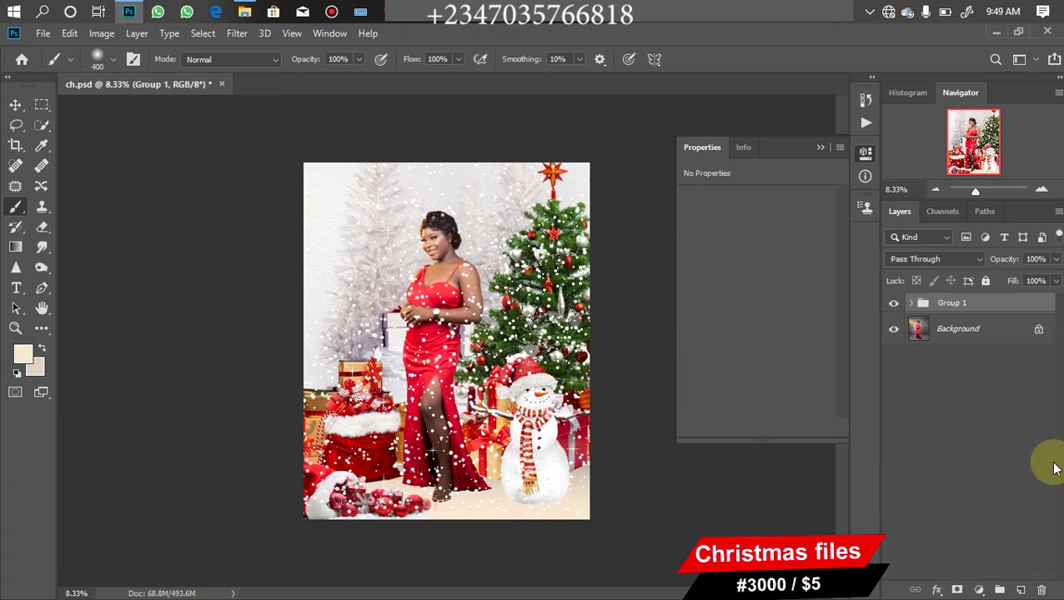
Toggle the visibility of the layer group to compare the finished composite with the original photo.
left_click(894, 304)
left_click(895, 309)
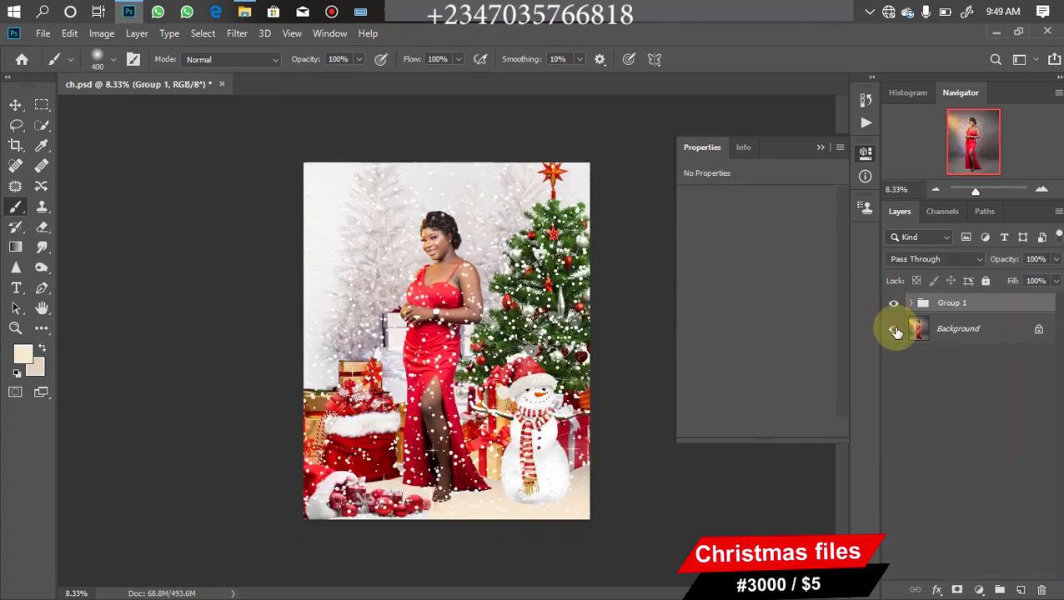
left_click(893, 306)
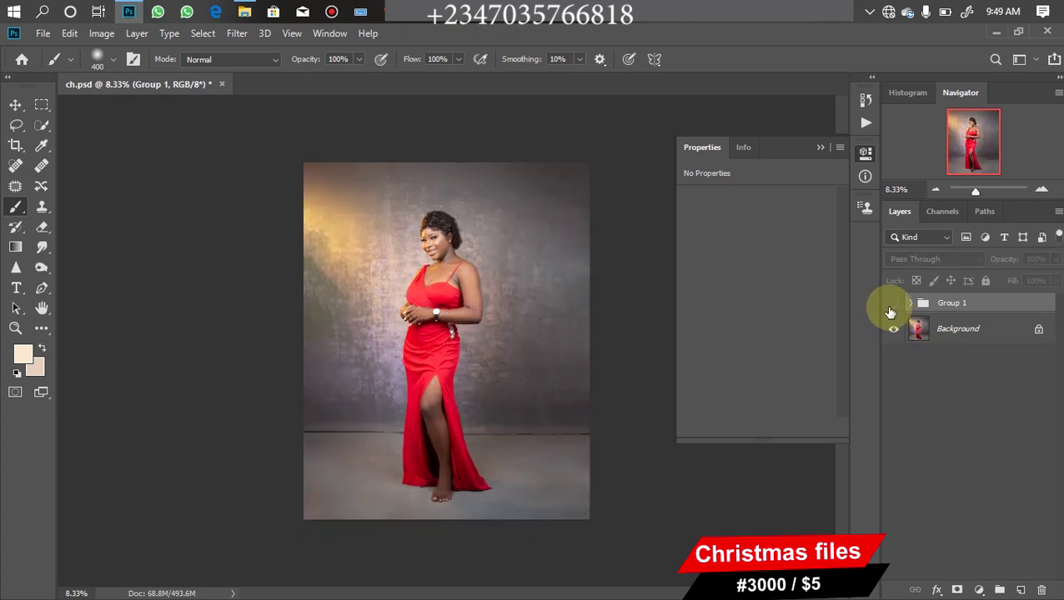
left_click(894, 306)
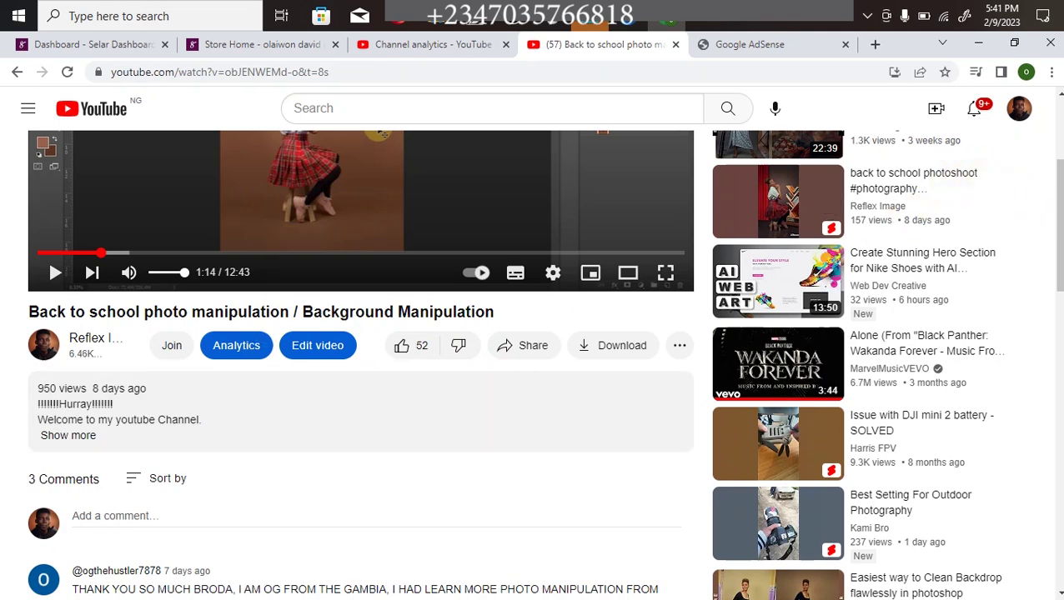
Switch to the browser and expand the Back to school photo manipulation video's description to review its file and store links.
scroll(956, 188, "up", 2)
scroll(957, 188, "down", 3)
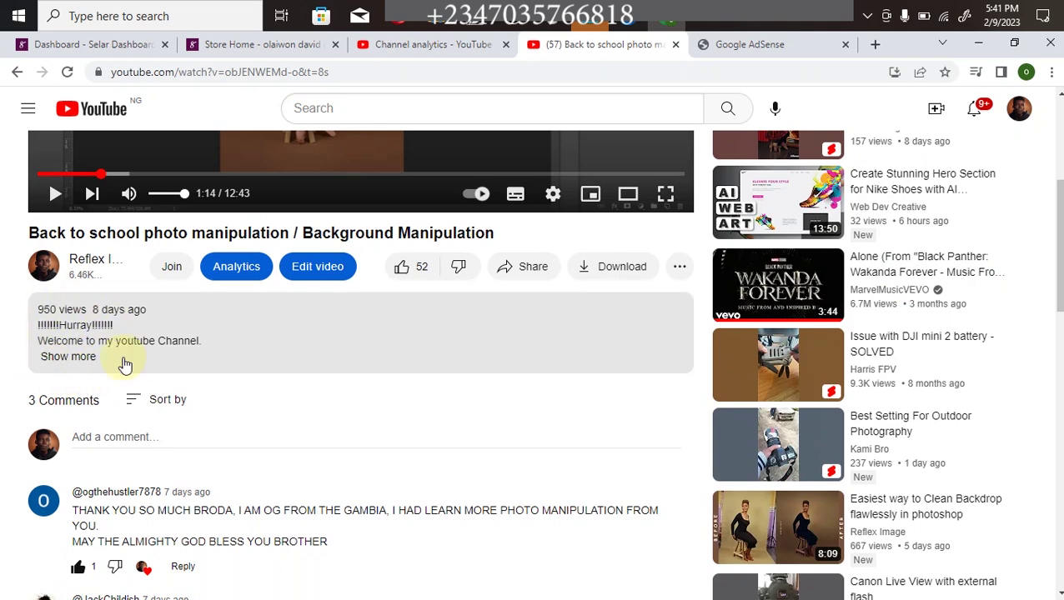
left_click(67, 360)
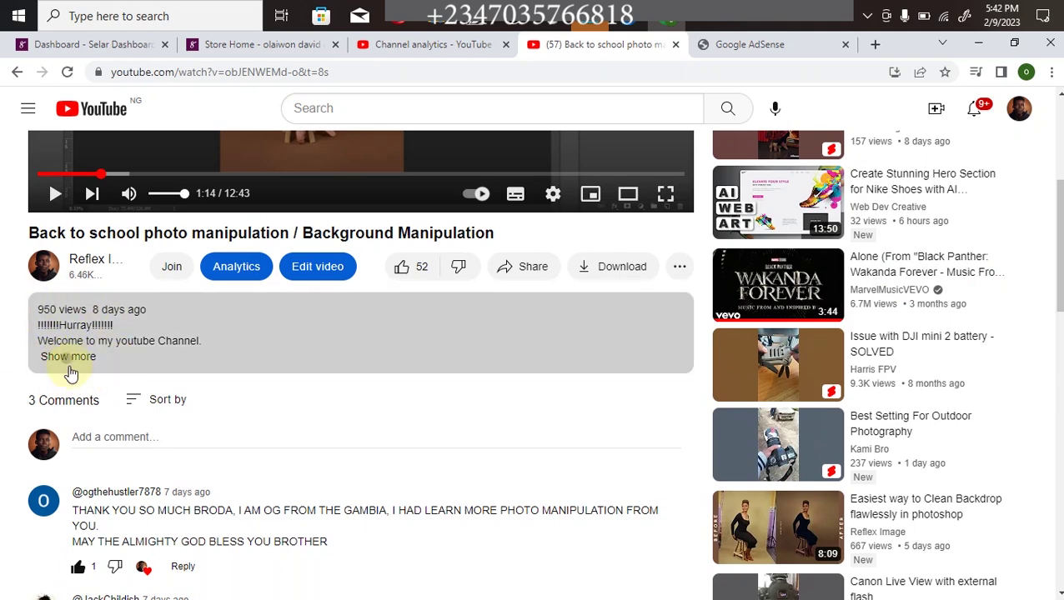
scroll(630, 337, "down", 3)
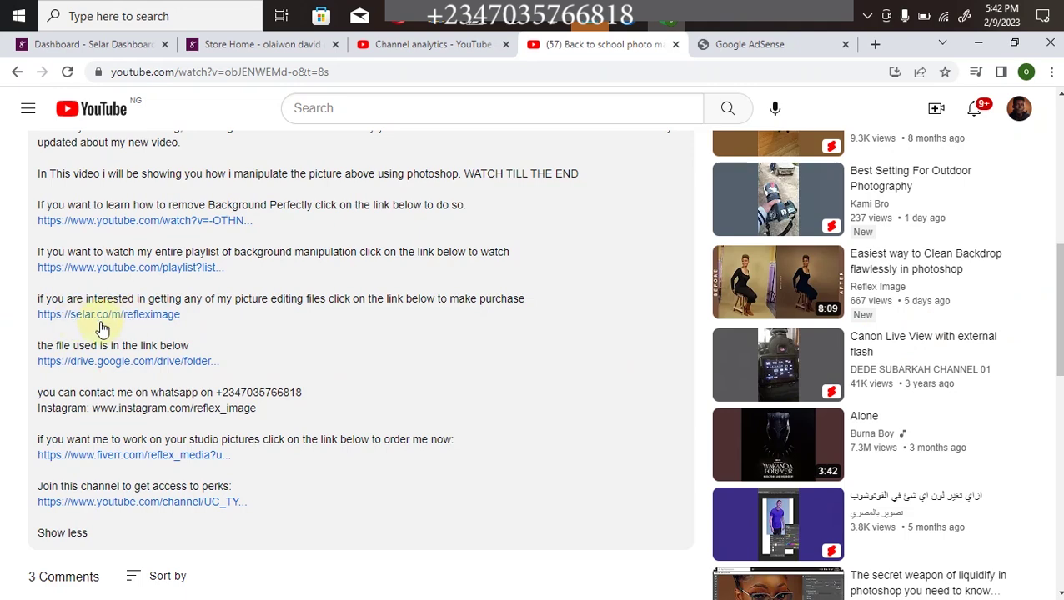
Switch to the Selar store page and examine the featured items and full catalogue of editing files with their prices.
left_click(228, 45)
left_click_drag(1059, 207, 1059, 270)
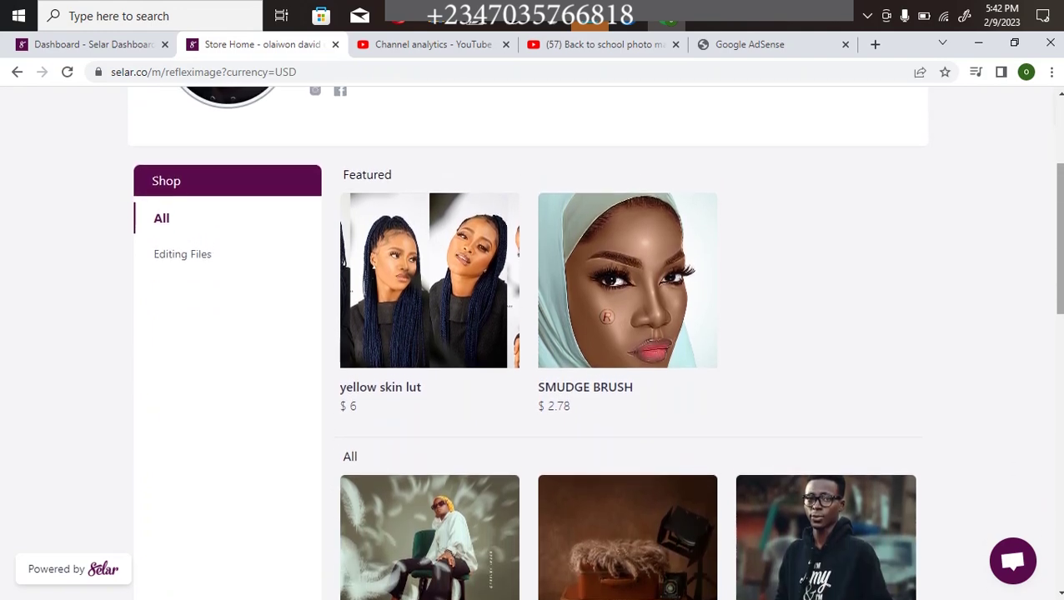
mouse_move(351, 344)
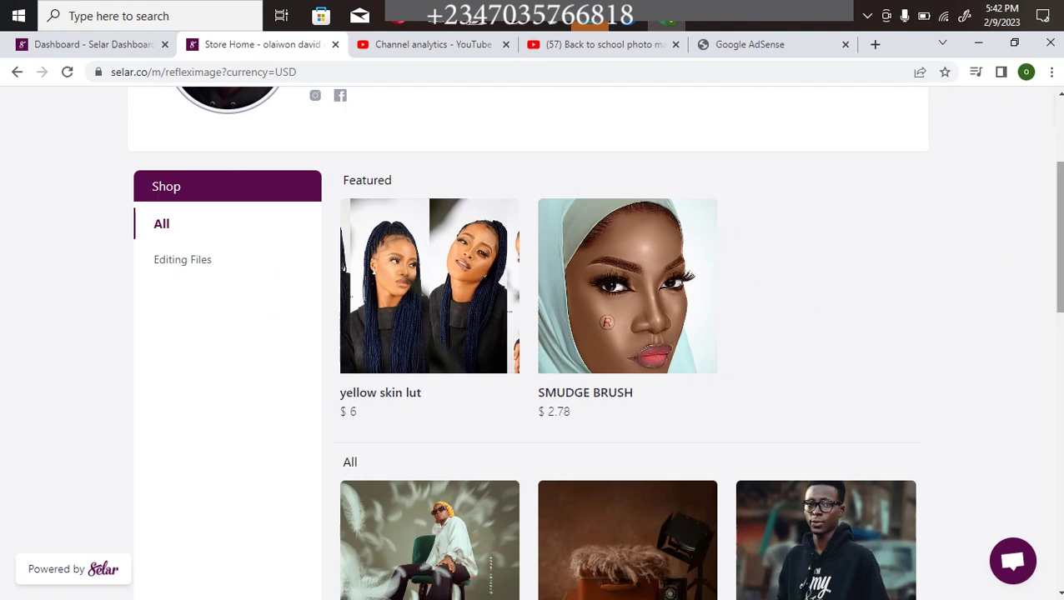
scroll(1005, 326, "down", 3)
mouse_move(382, 408)
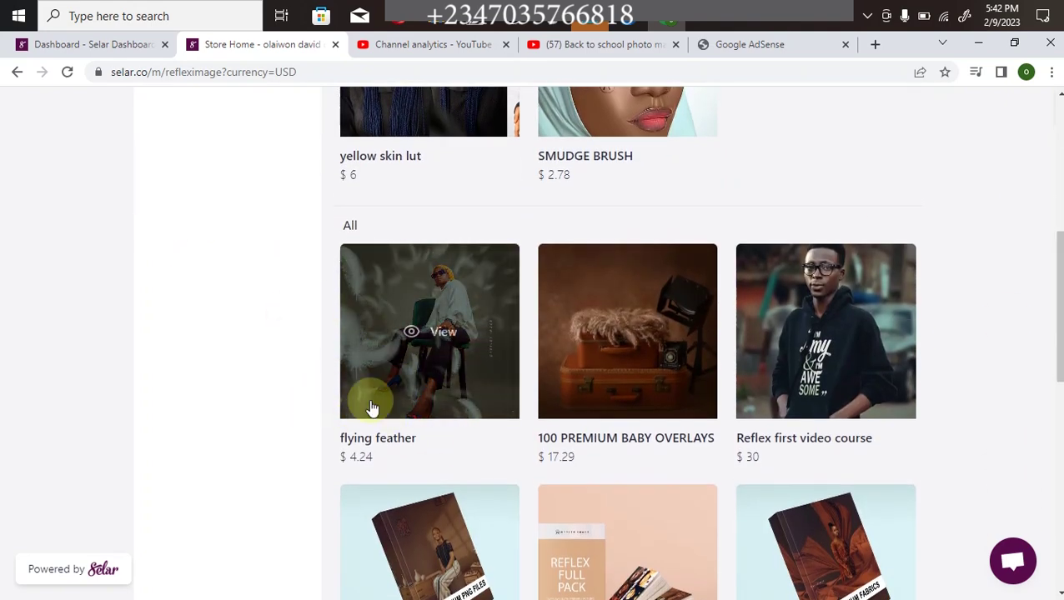
mouse_move(564, 339)
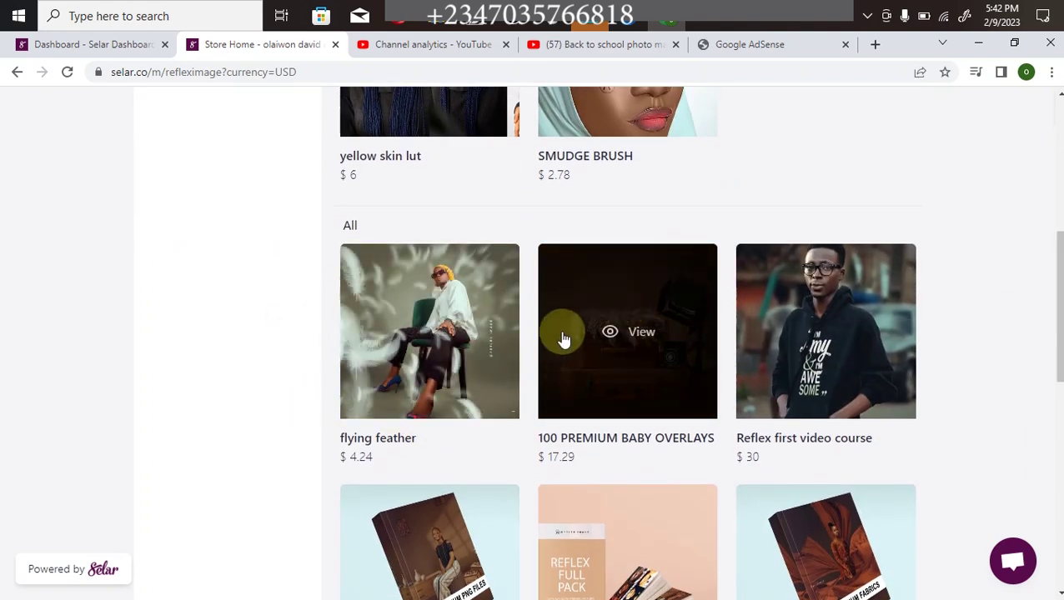
mouse_move(789, 434)
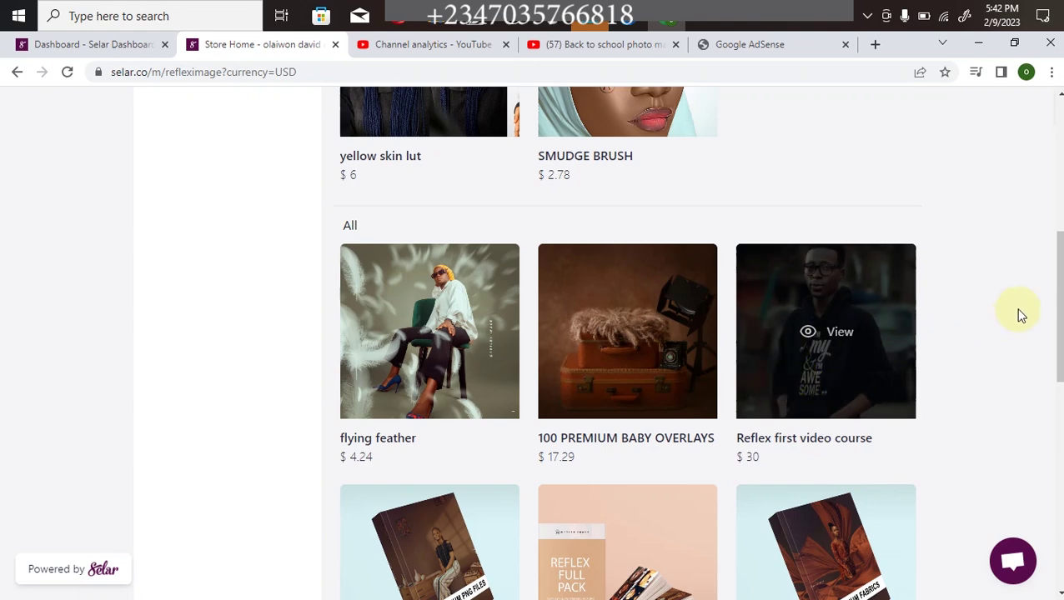
scroll(1022, 313, "down", 5)
scroll(700, 343, "up", 2)
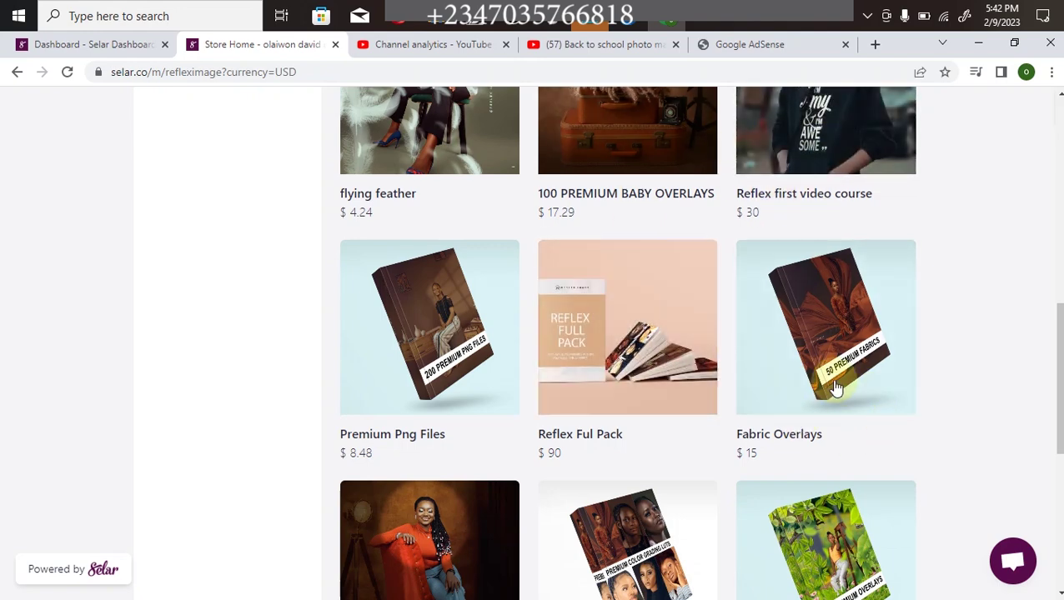
scroll(548, 339, "down", 3)
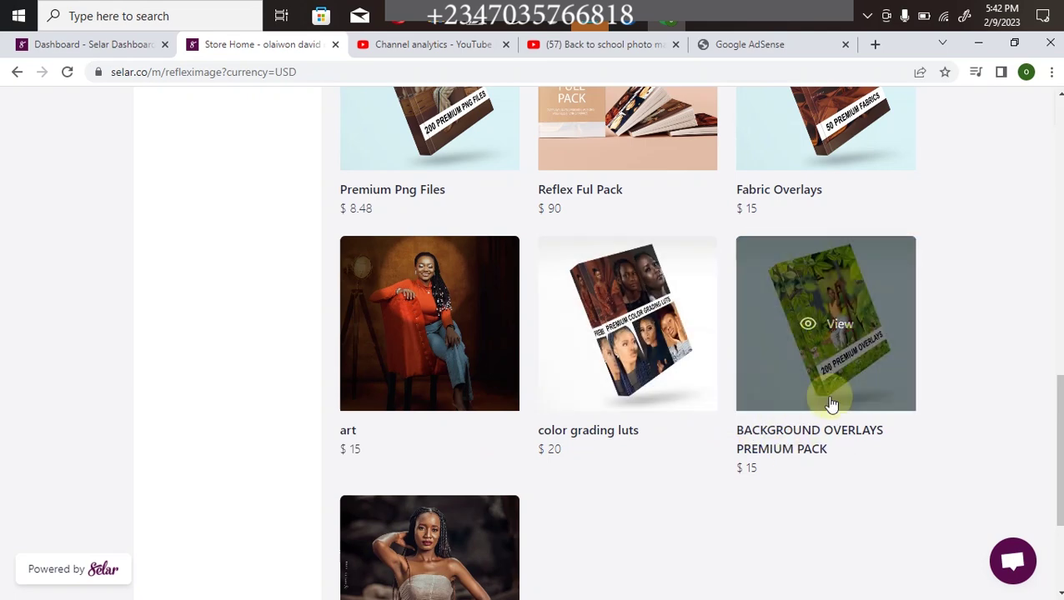
scroll(1000, 417, "down", 3)
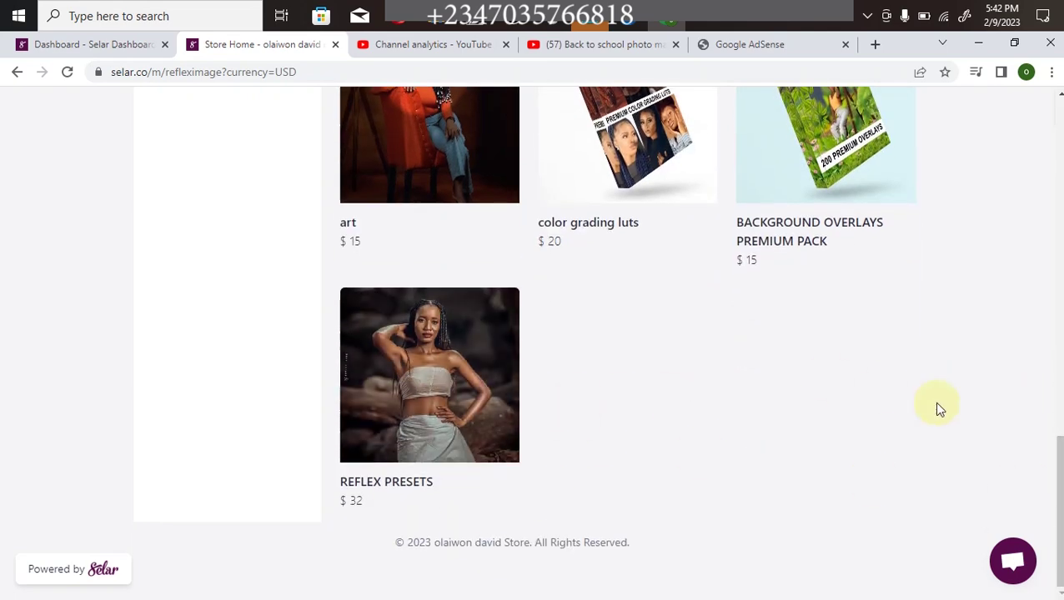
scroll(1061, 497, "up", 12)
scroll(1060, 497, "down", 4)
scroll(1061, 497, "down", 8)
Return to the store page header and open the list of available currencies.
scroll(1061, 497, "up", 10)
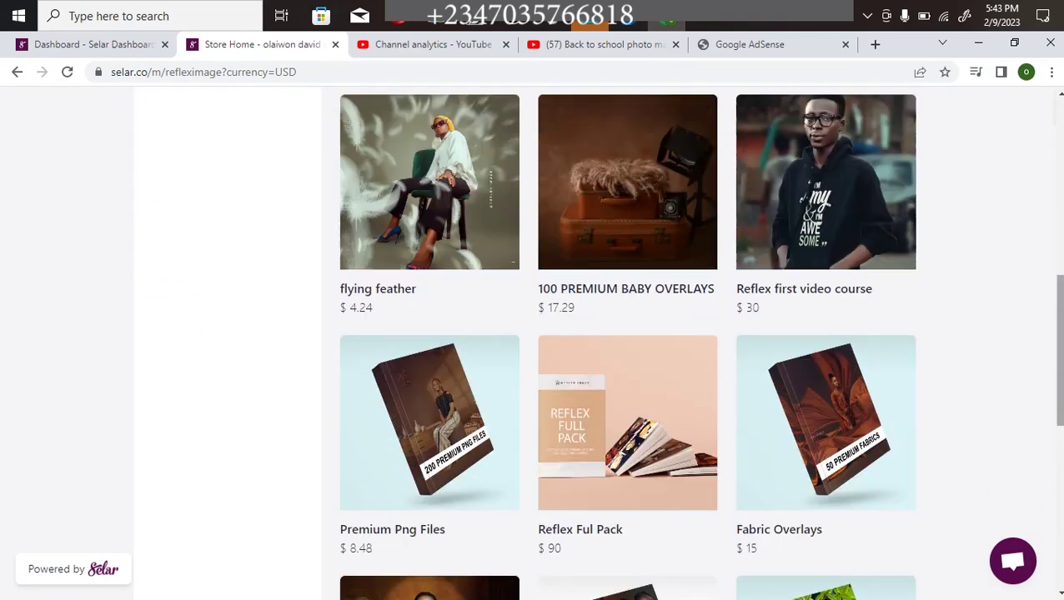
scroll(991, 159, "up", 3)
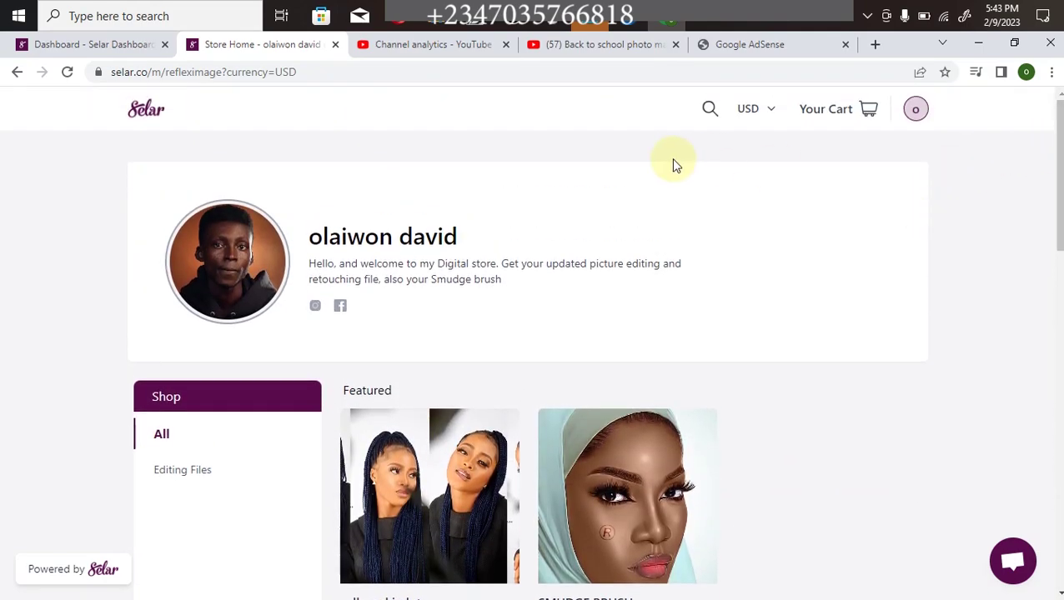
left_click(748, 110)
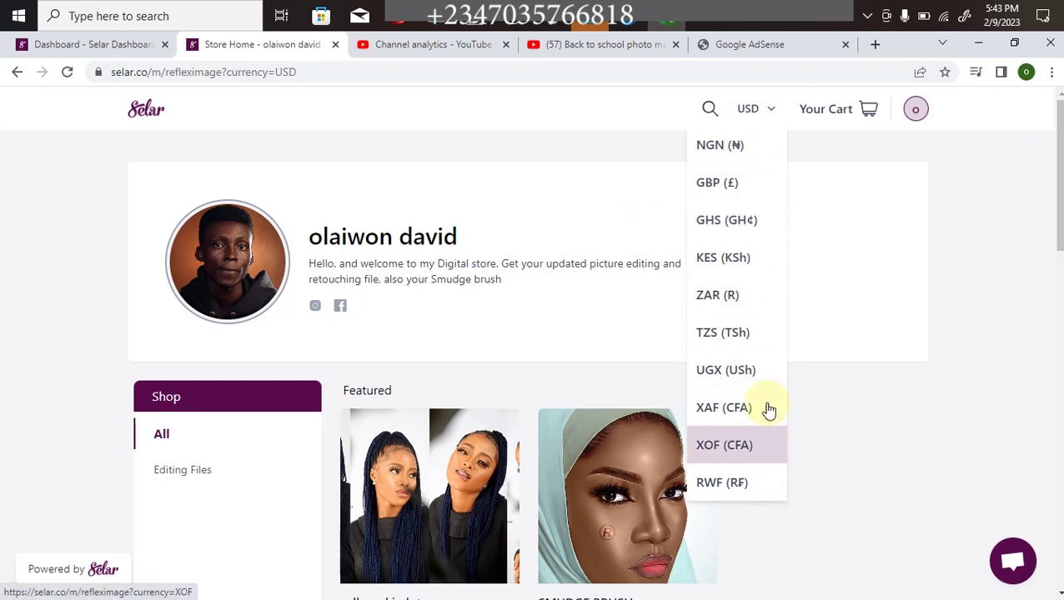